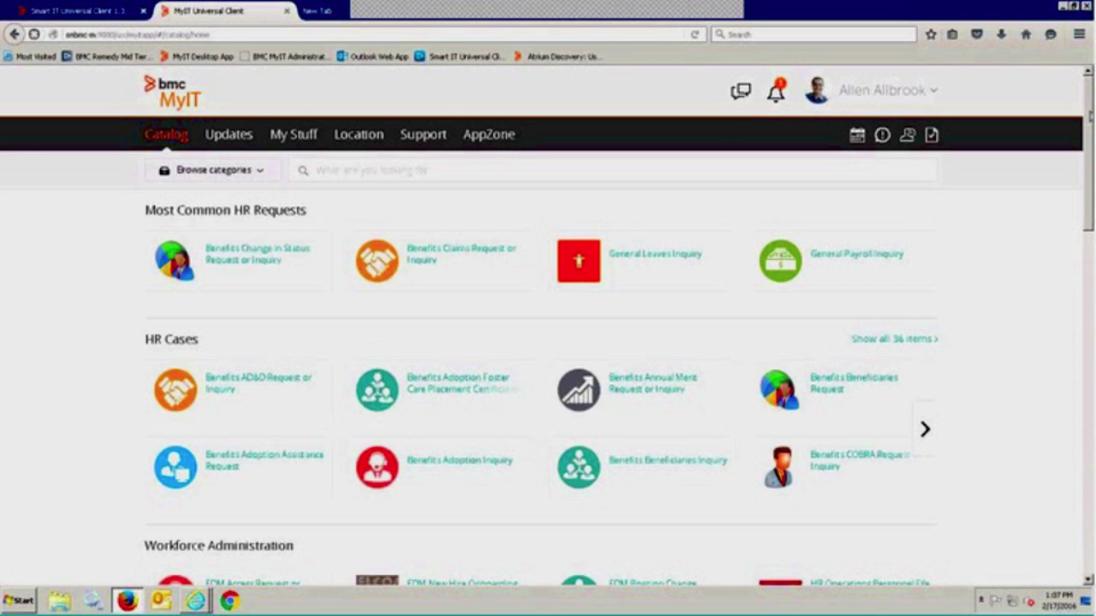
# Step: Scroll the catalog down until Report issue with printer appears under Most Common IT Requests
pyautogui.scroll(-2, 1090, 118)
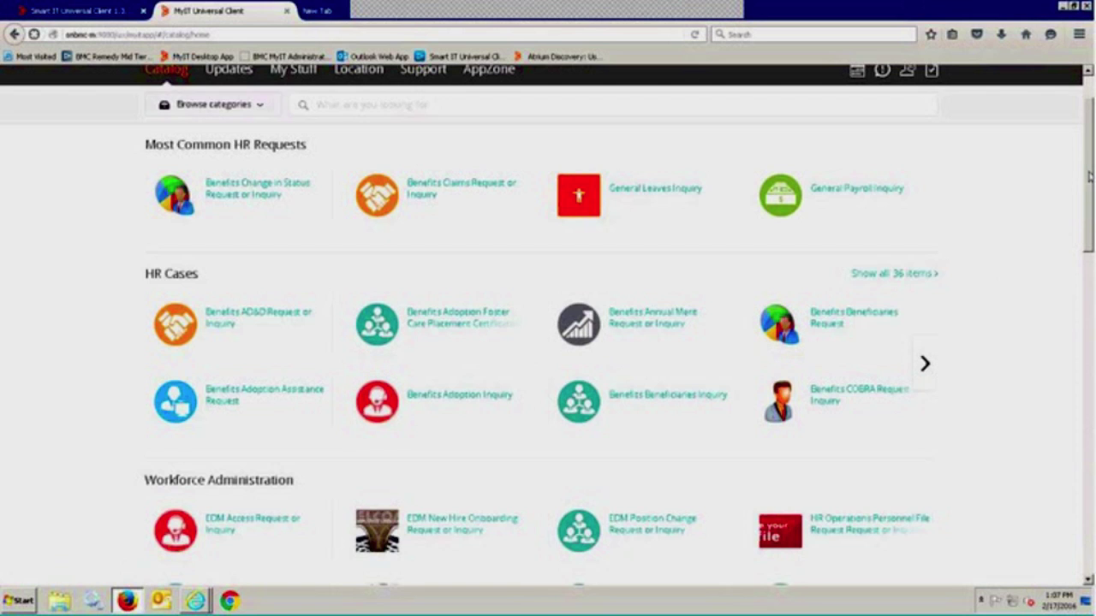
pyautogui.moveTo(1089, 175); pyautogui.dragTo(1089, 352)
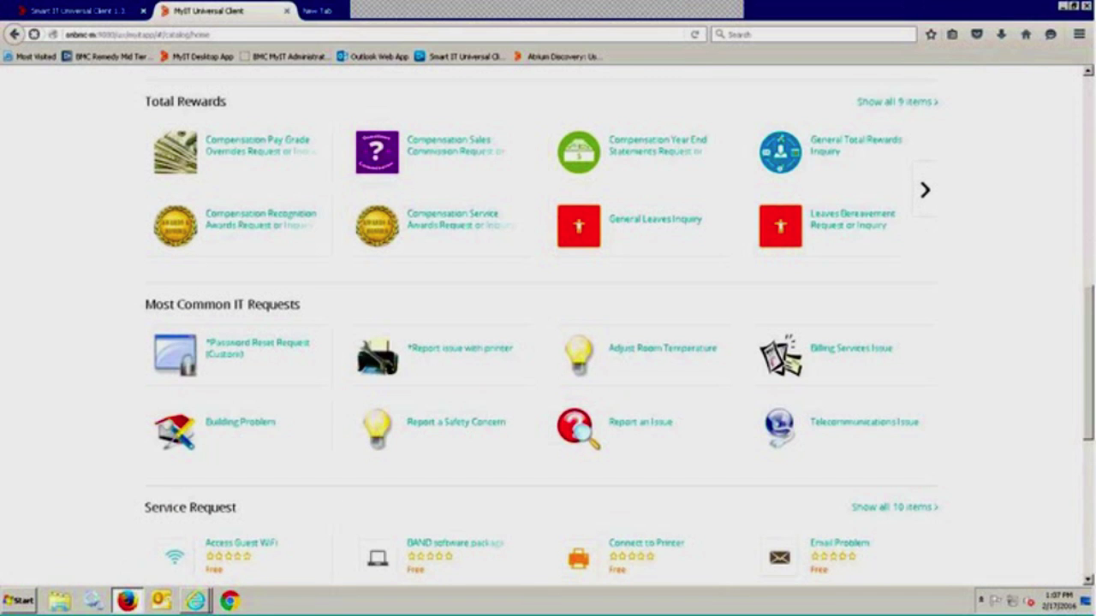
pyautogui.moveTo(1089, 321); pyautogui.dragTo(1088, 358)
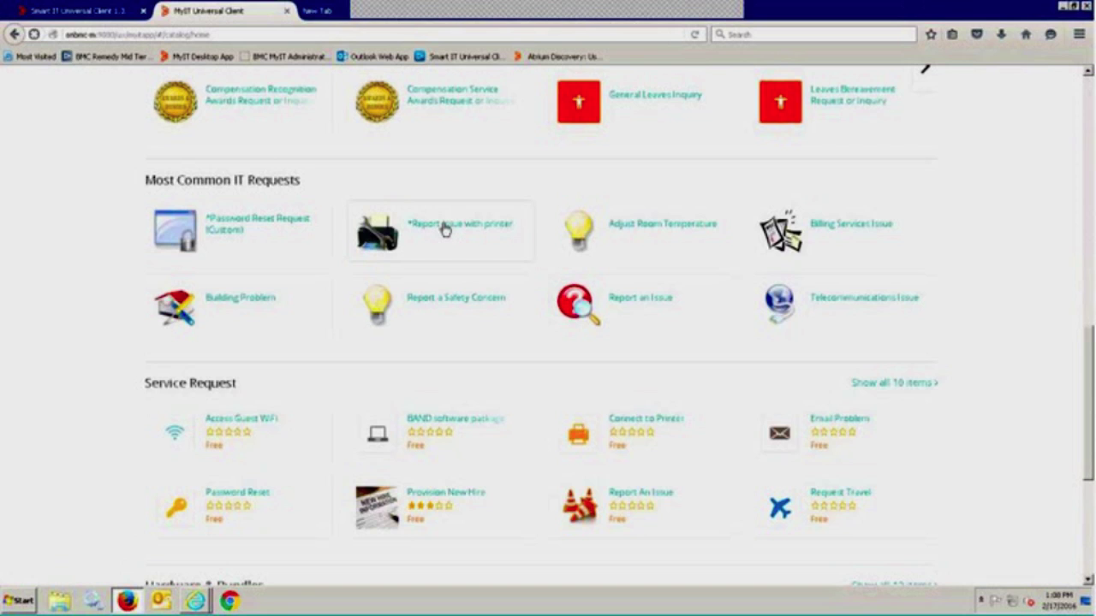
# Step: Start a Report issue with printer request for network printer PTR-XEROX-74
pyautogui.click(445, 229)
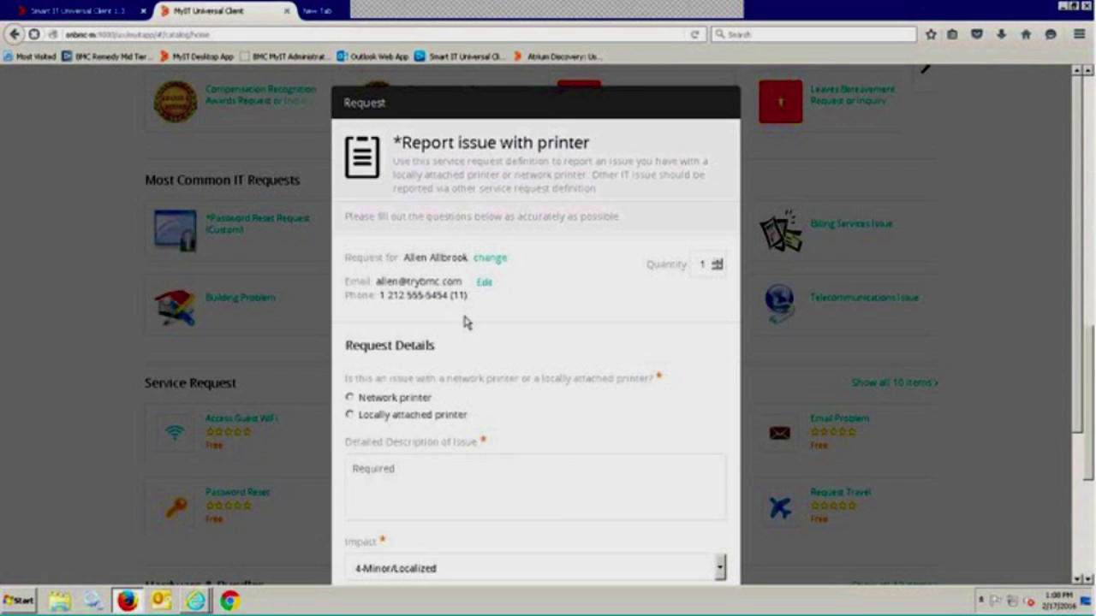
pyautogui.click(350, 399)
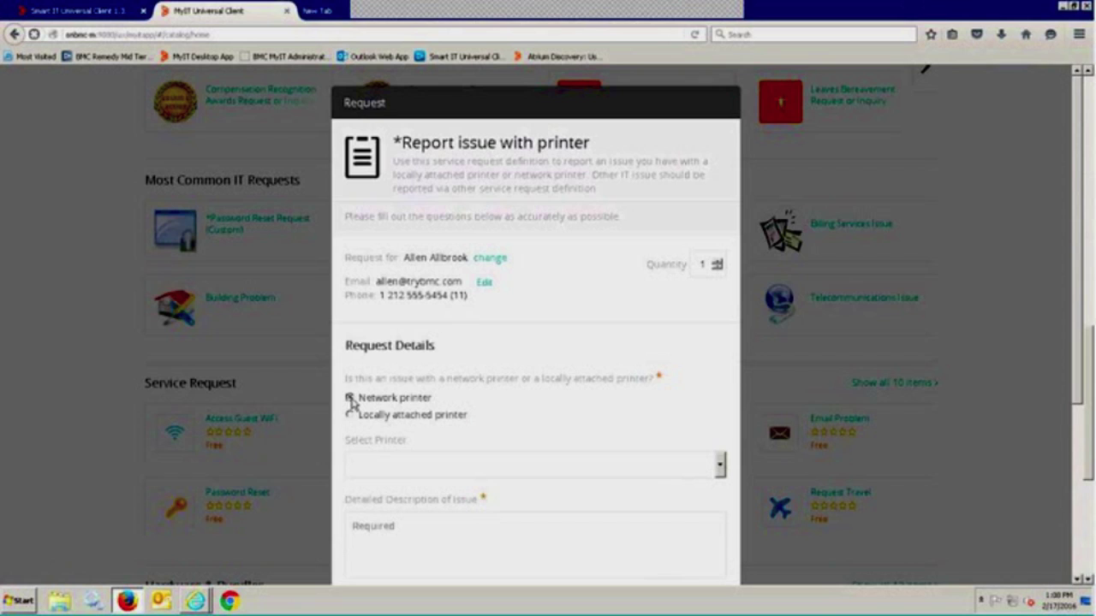
pyautogui.click(719, 465)
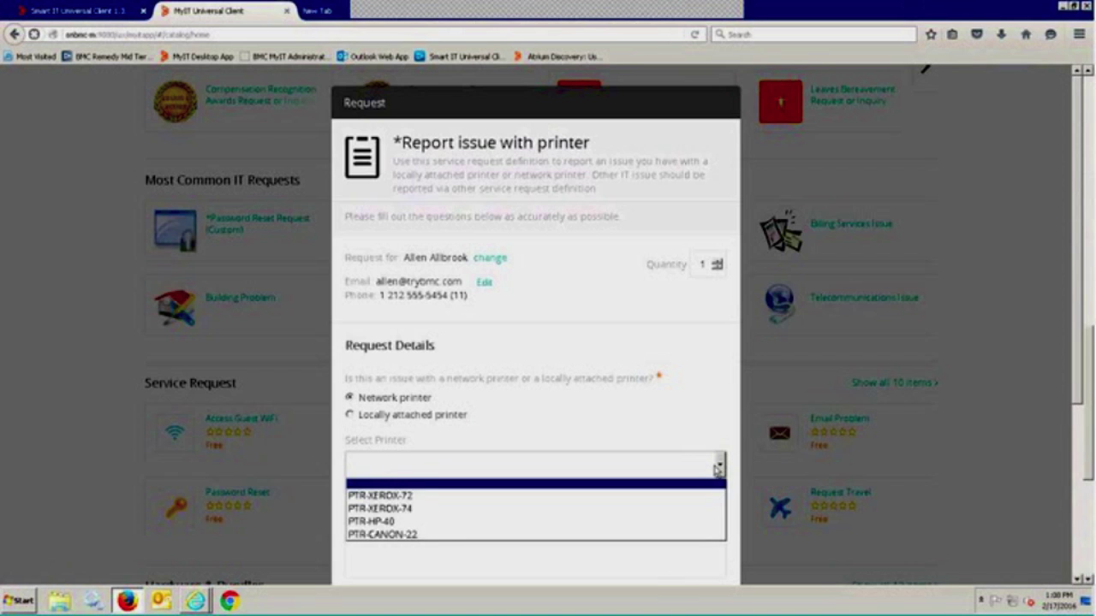
pyautogui.click(437, 508)
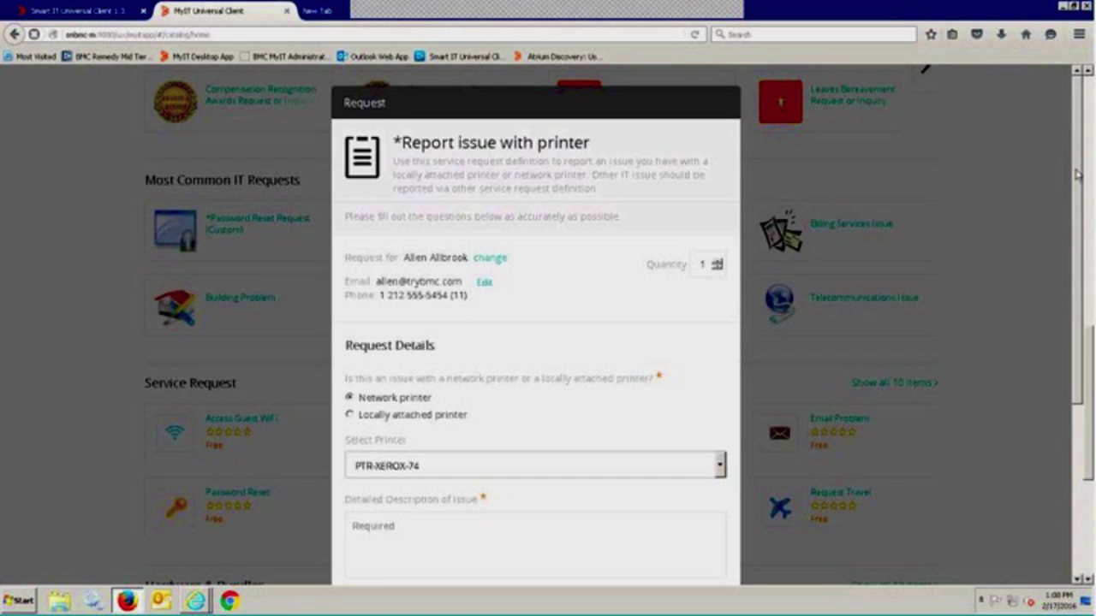
# Step: Enter the description 'Destail' and submit the printer issue request
pyautogui.scroll(-1, 1083, 231)
pyautogui.scroll(-3, 1083, 231)
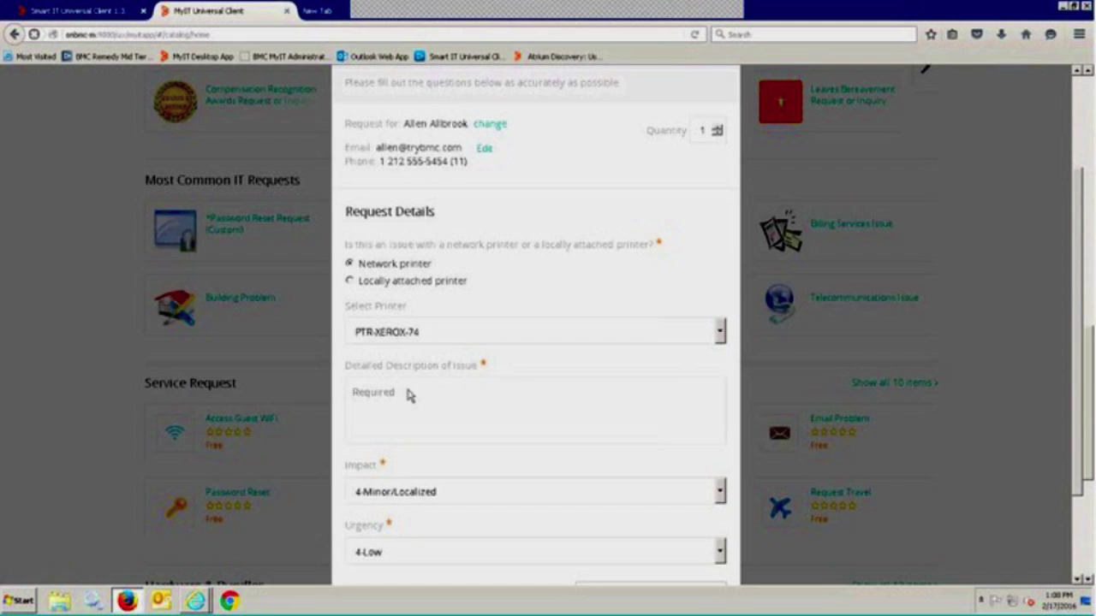
pyautogui.click(389, 393)
pyautogui.write('D')
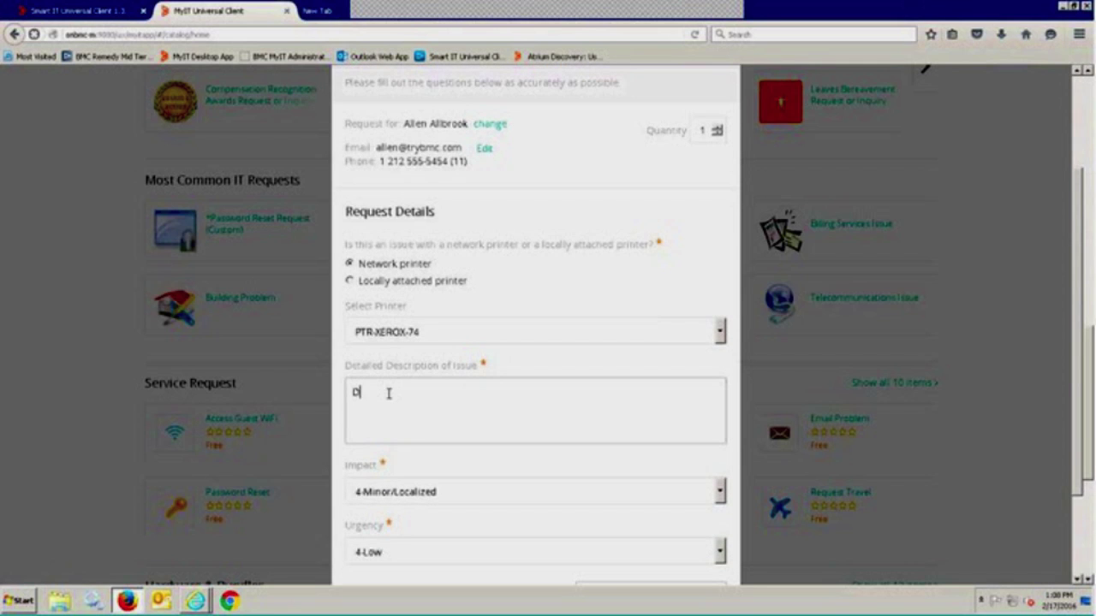
pyautogui.write('estail')
pyautogui.scroll(-3, 1079, 470)
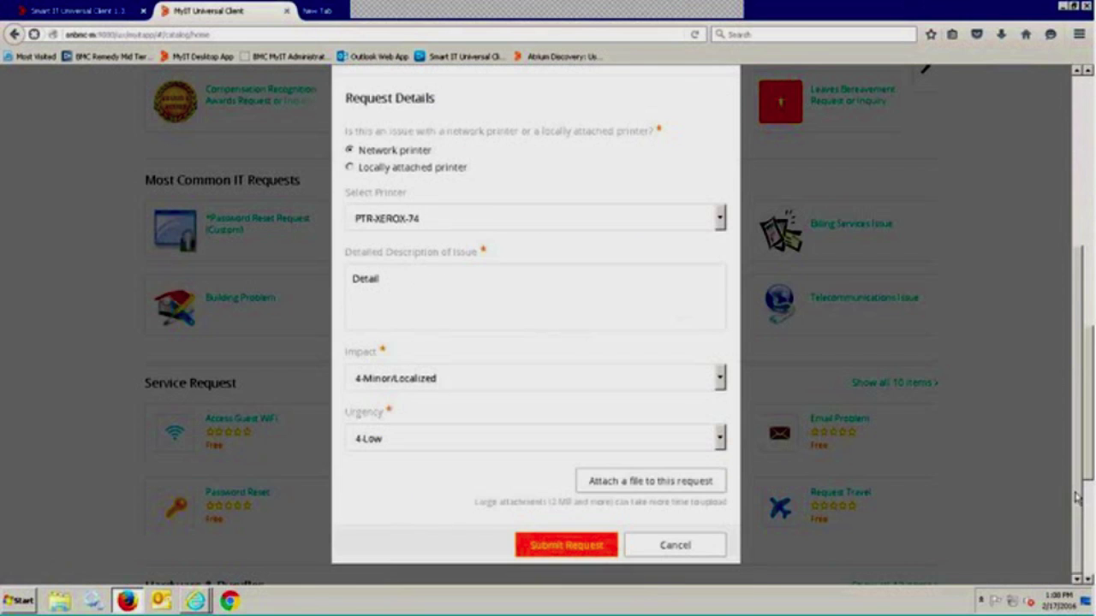
pyautogui.click(597, 551)
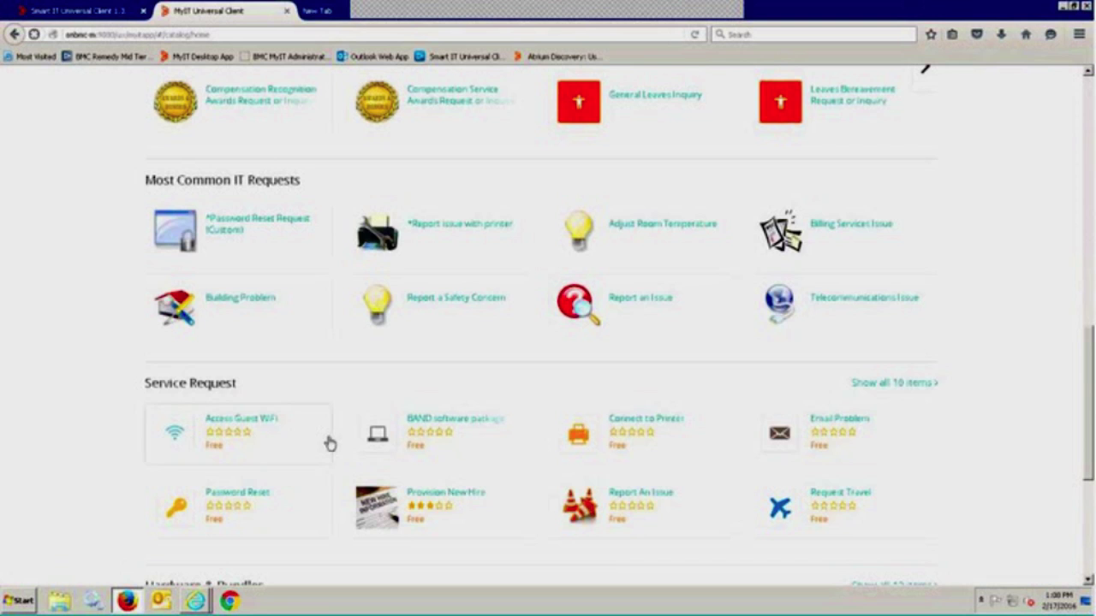
# Step: Start a Password Reset request with completion date Feb 18, 2016
pyautogui.click(255, 503)
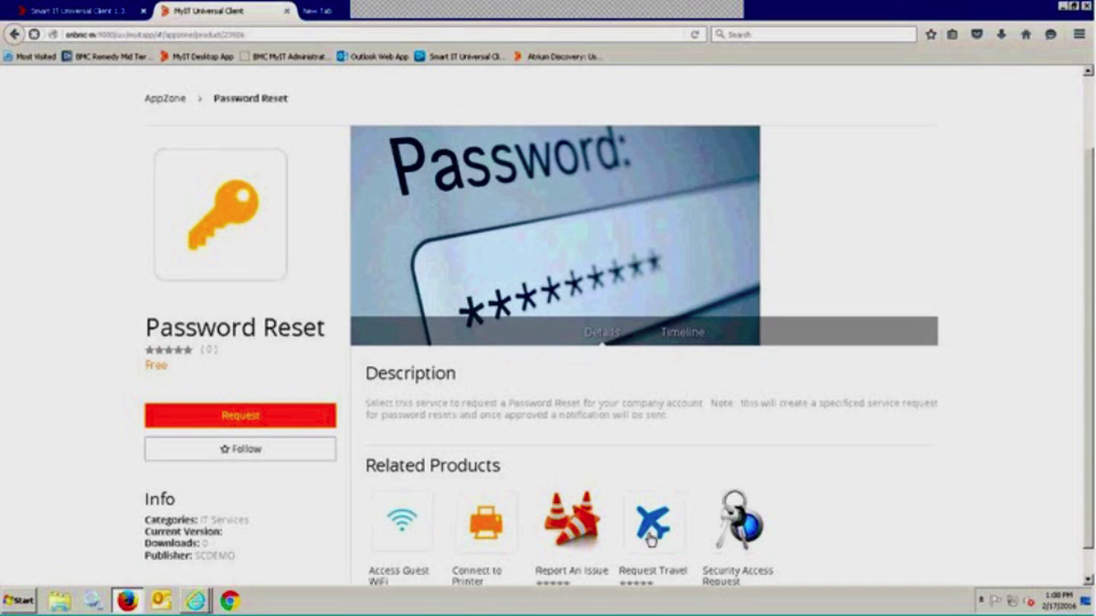
pyautogui.click(253, 420)
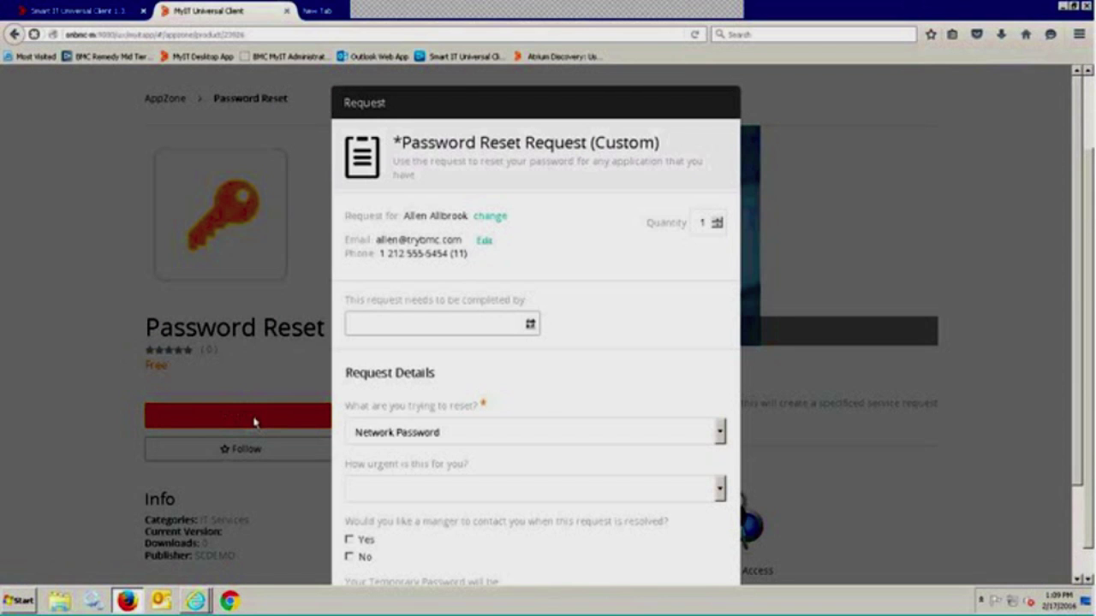
pyautogui.click(530, 325)
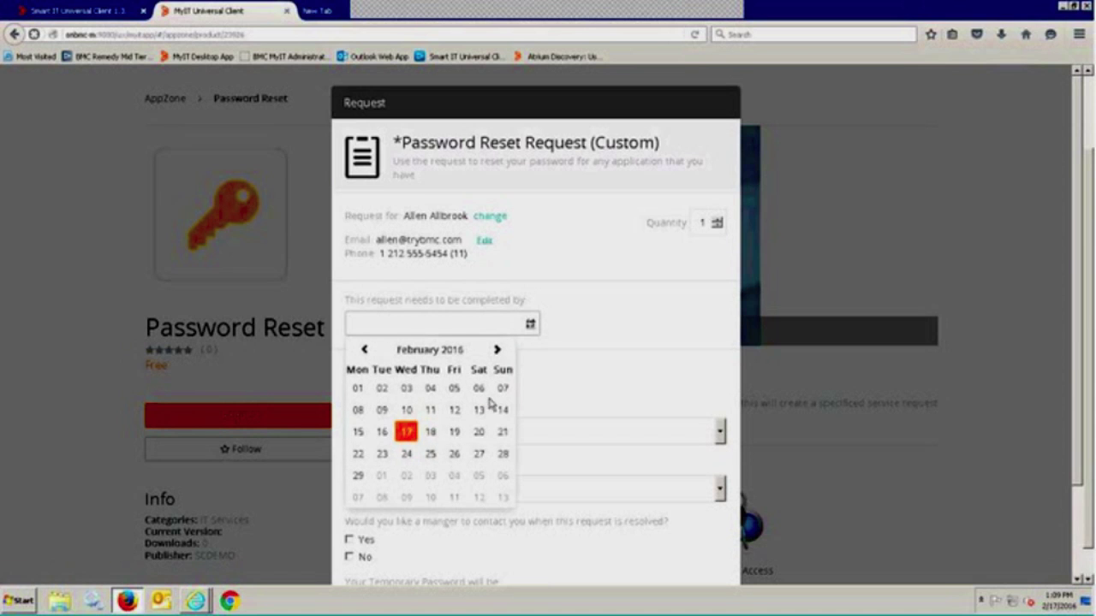
pyautogui.click(431, 433)
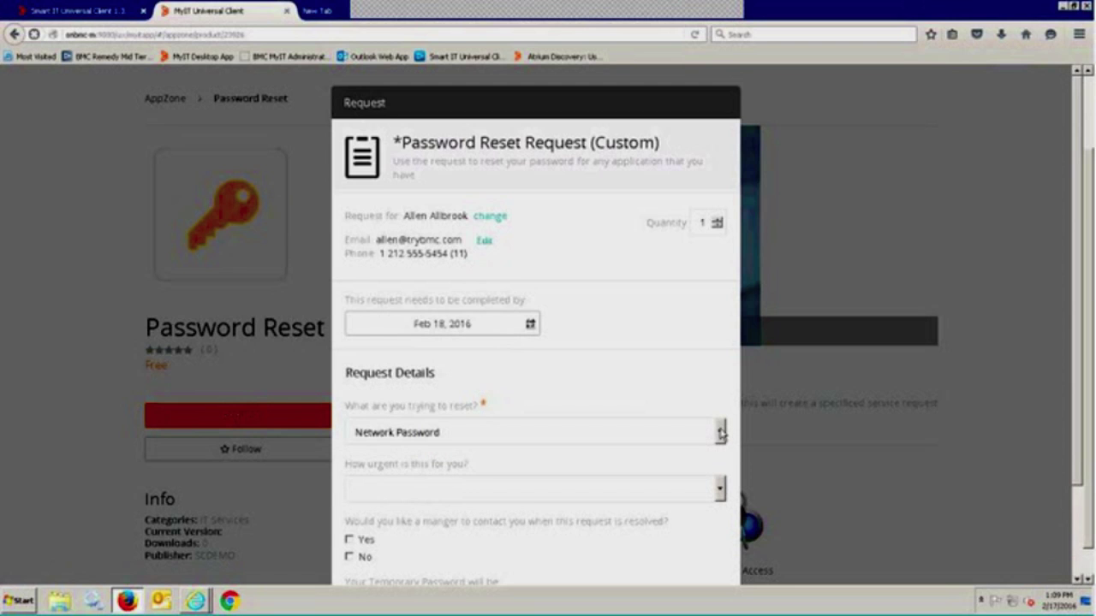
# Step: Choose Network Password and 1-Critical urgency, decline manager contact, and submit the request
pyautogui.click(721, 435)
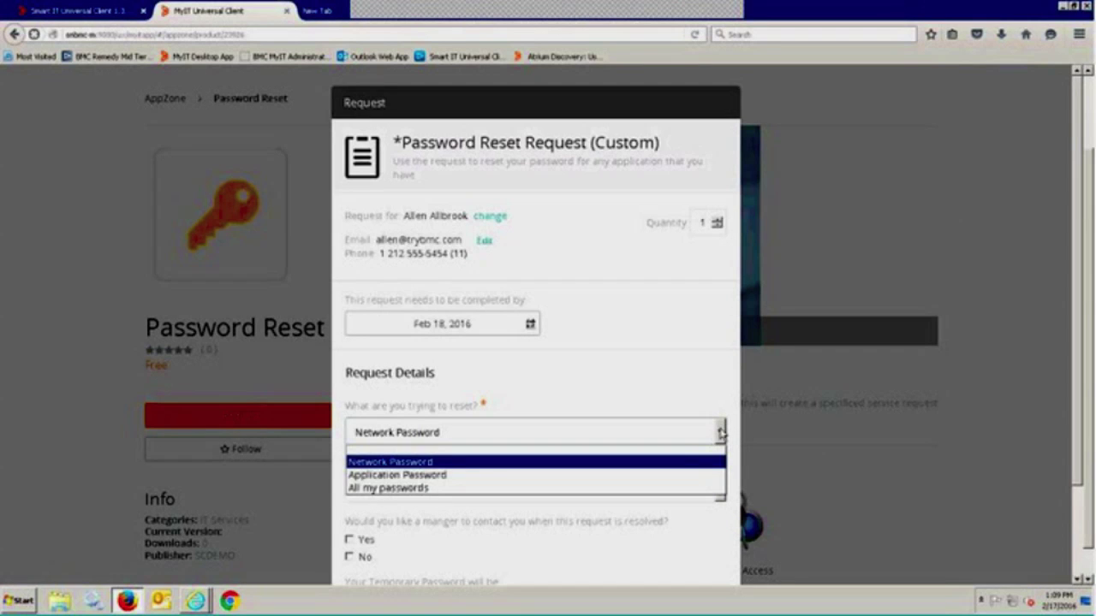
pyautogui.click(721, 434)
pyautogui.click(721, 490)
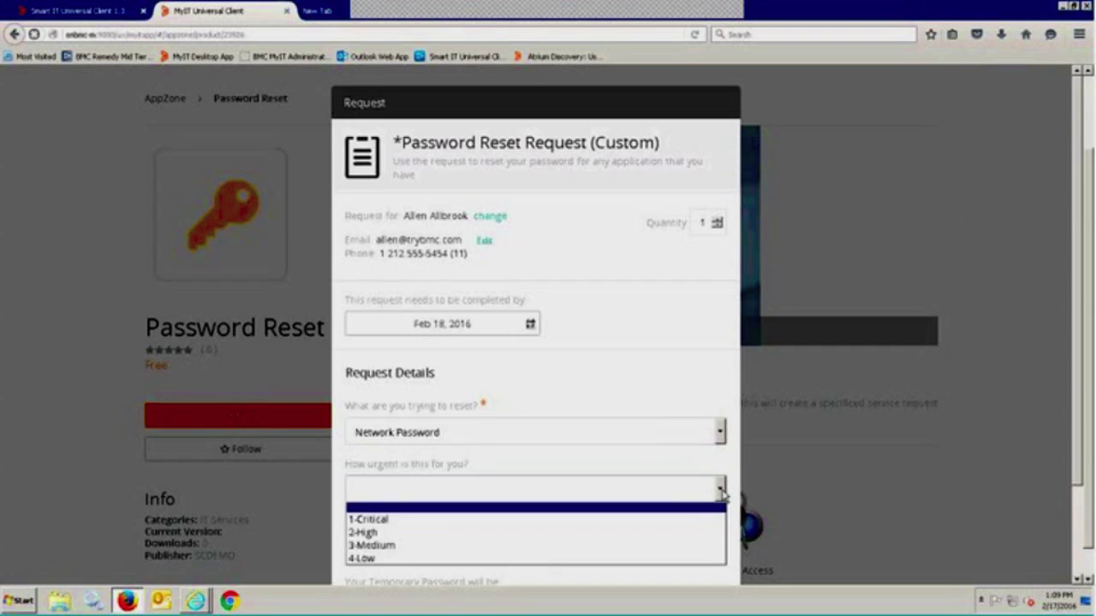
pyautogui.click(557, 520)
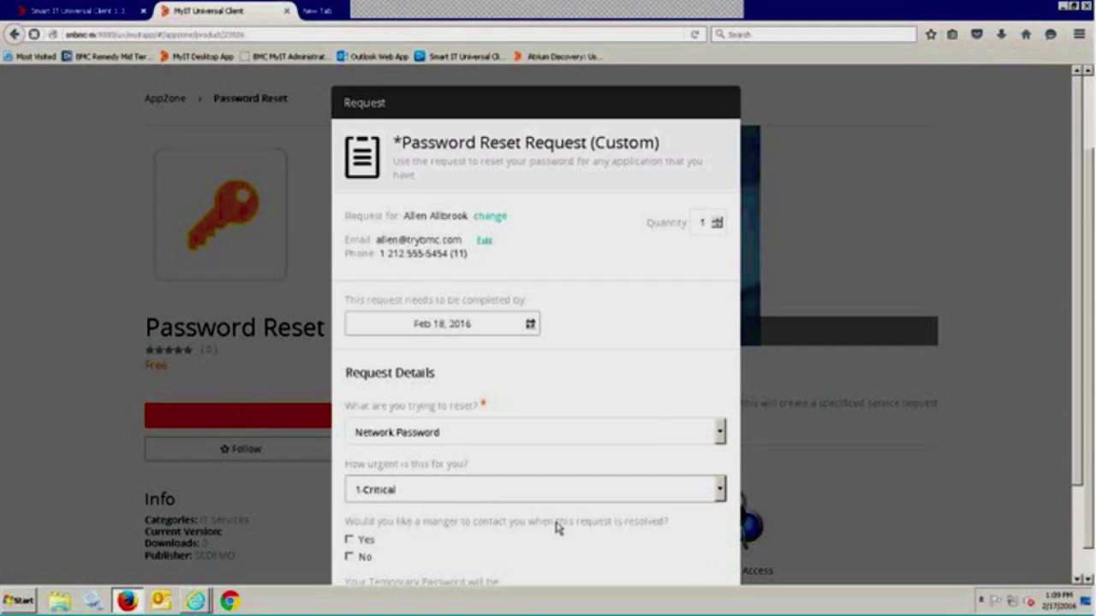
pyautogui.moveTo(1079, 210); pyautogui.dragTo(1088, 335)
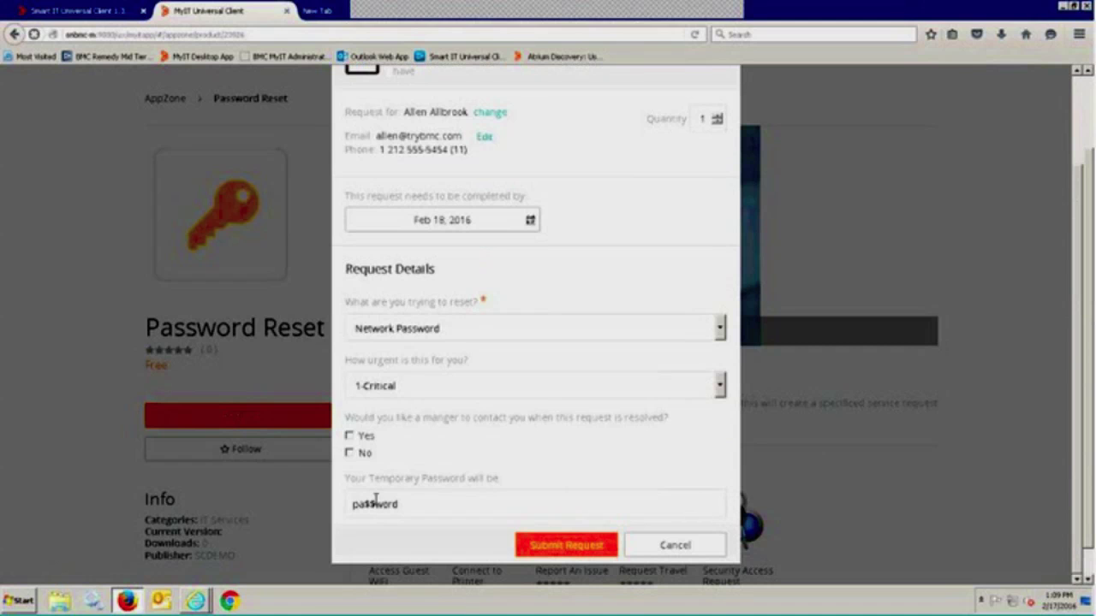
pyautogui.click(349, 453)
pyautogui.click(565, 552)
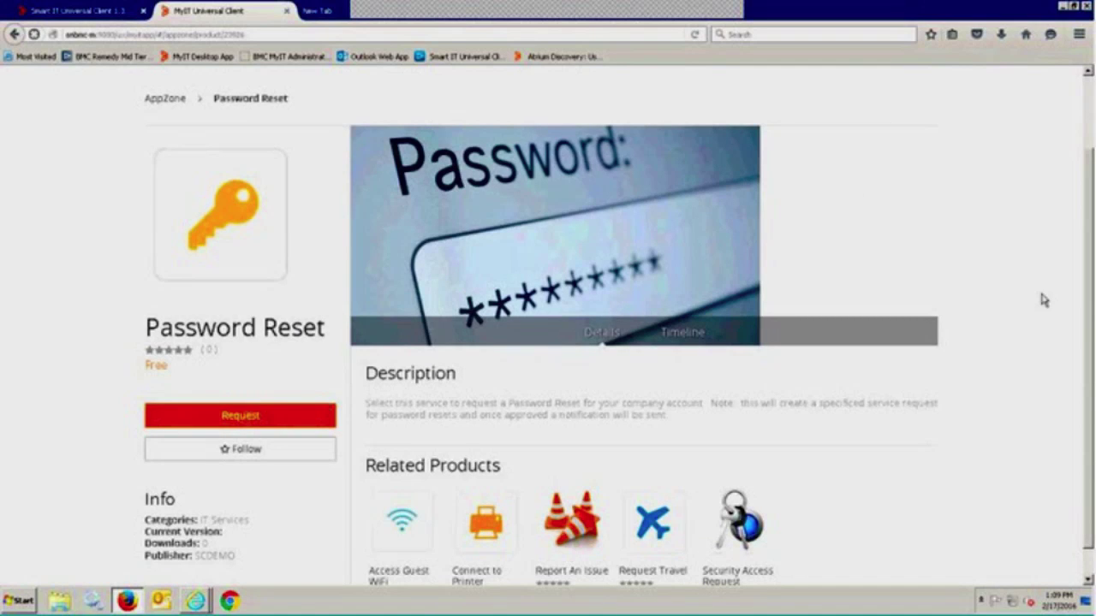
# Step: Post 'cannot access vpn' to Updates as a Get Help request, then open the Support page
pyautogui.scroll(2, 1091, 178)
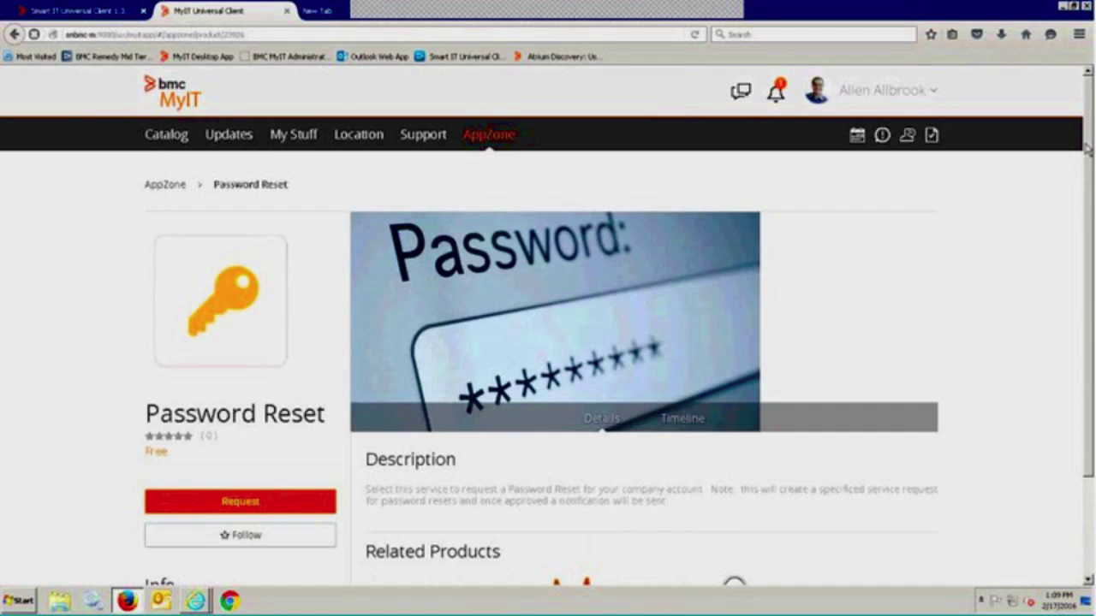
pyautogui.click(228, 140)
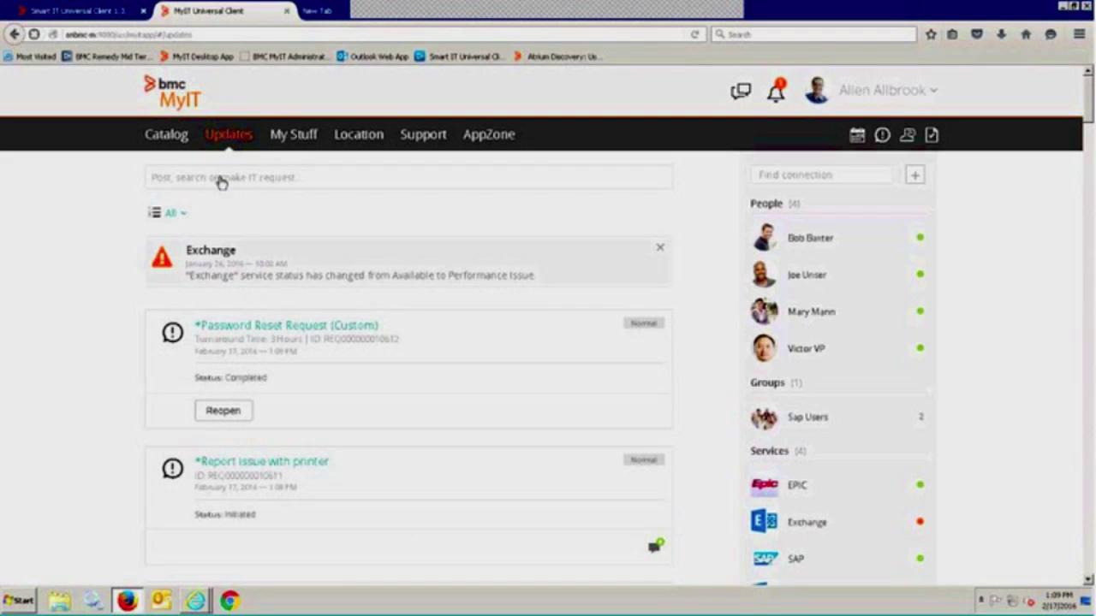
pyautogui.click(215, 179)
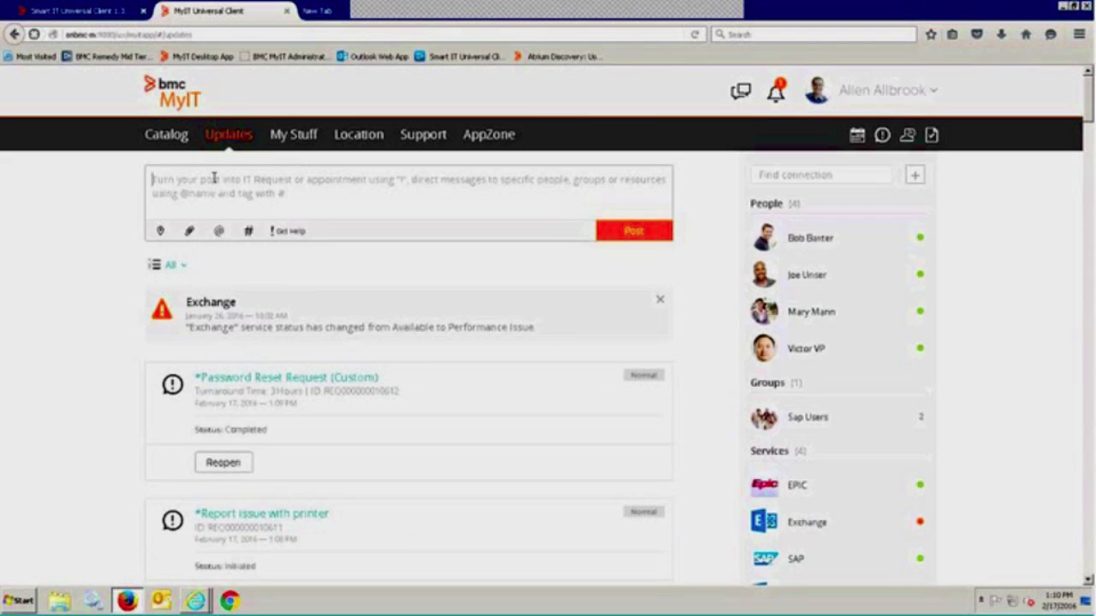
pyautogui.write('cann')
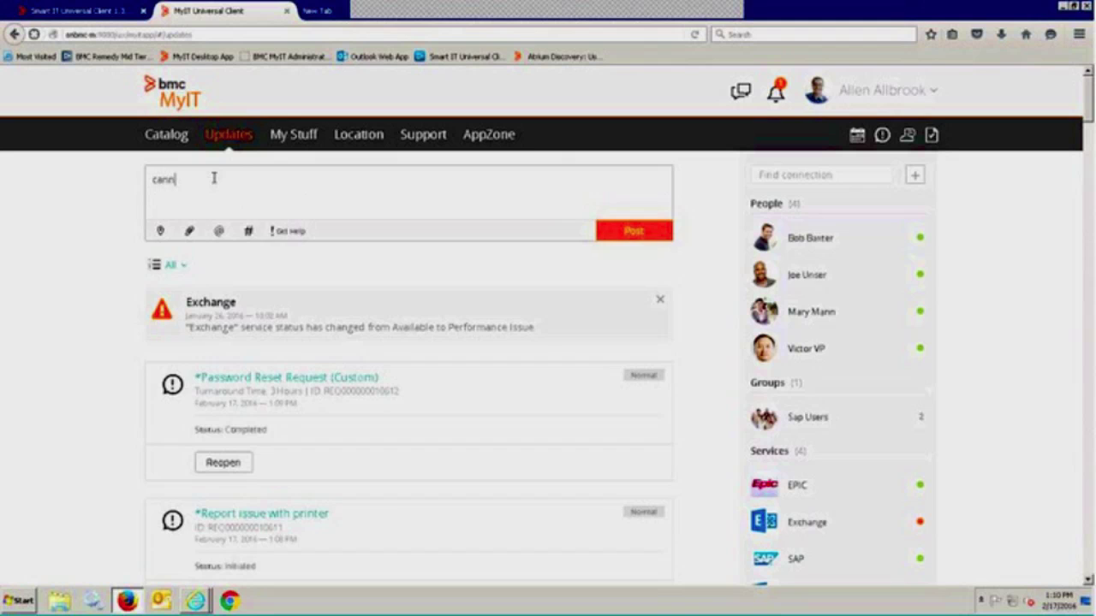
pyautogui.write('ot acce')
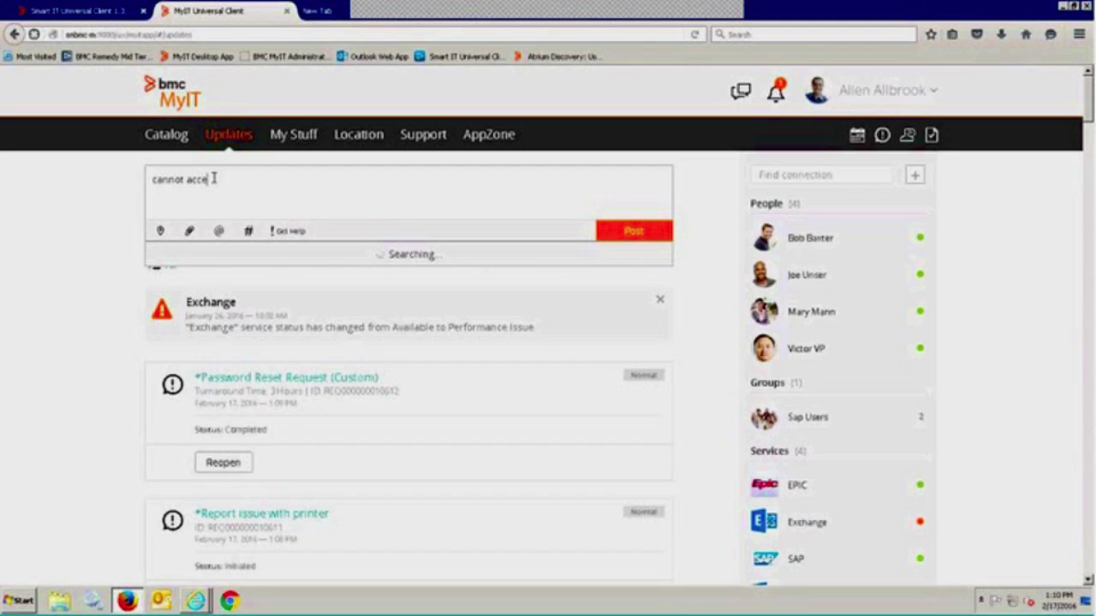
pyautogui.write('ss vpn')
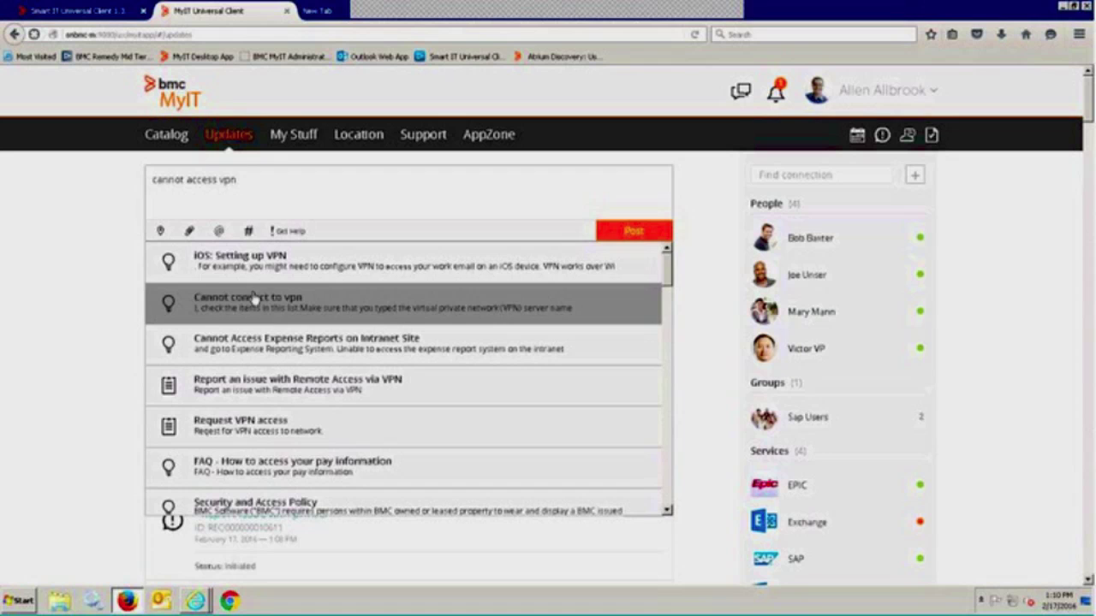
pyautogui.click(284, 233)
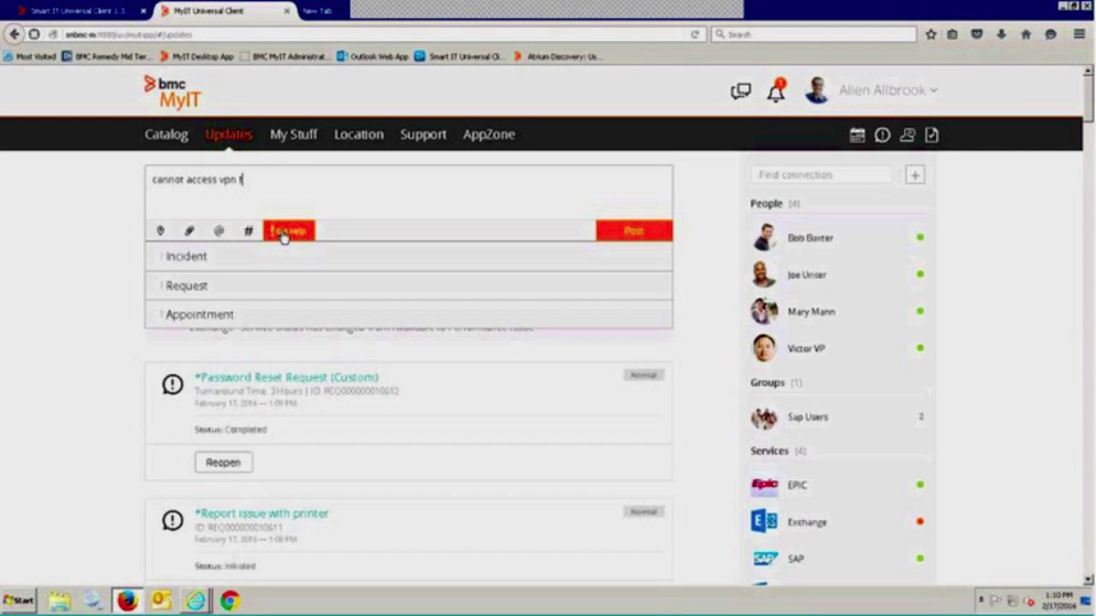
pyautogui.click(606, 239)
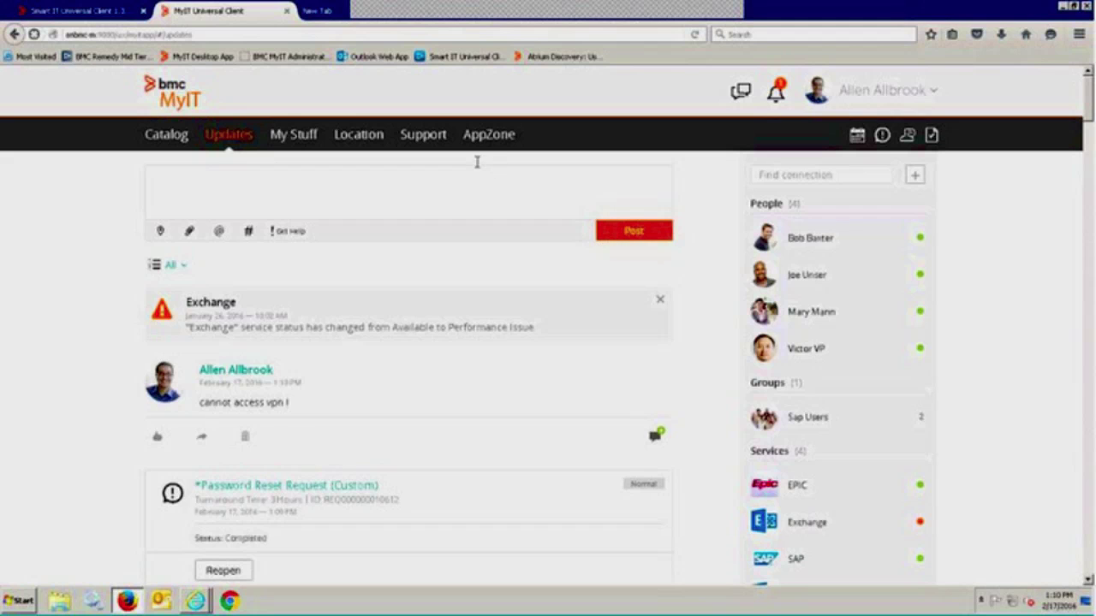
pyautogui.click(425, 137)
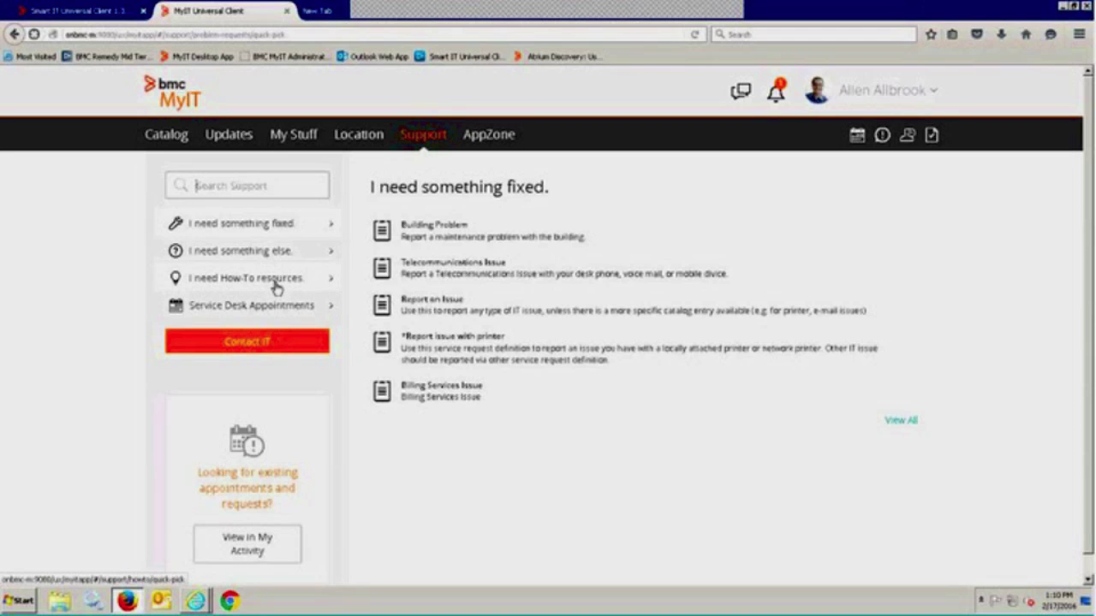
# Step: Open the Setup iCloud article from How-To resources, then return to the MyIT tab
pyautogui.click(276, 288)
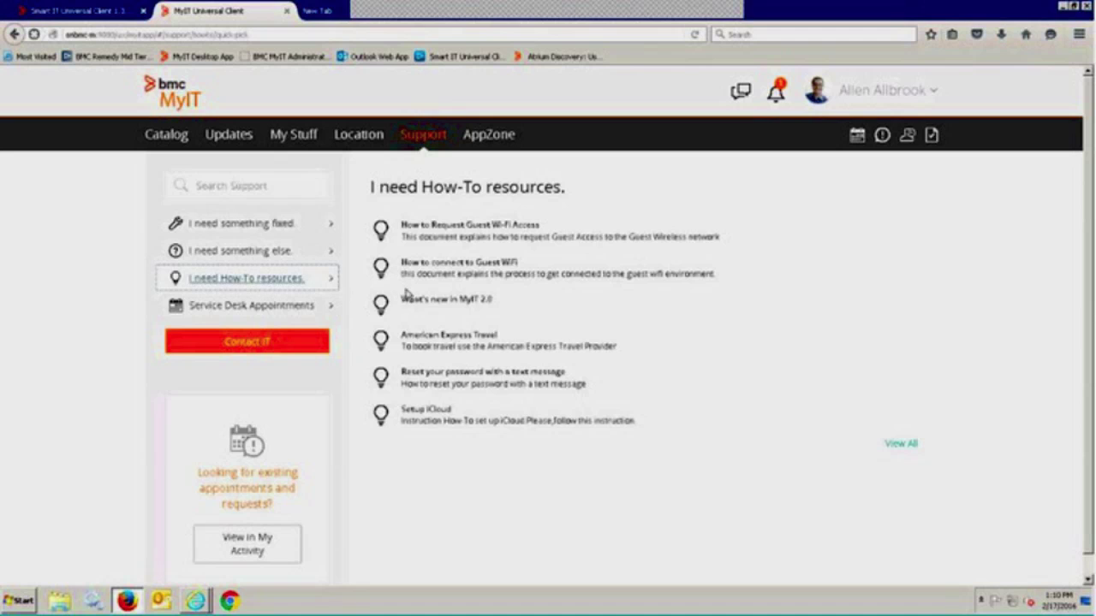
pyautogui.click(445, 415)
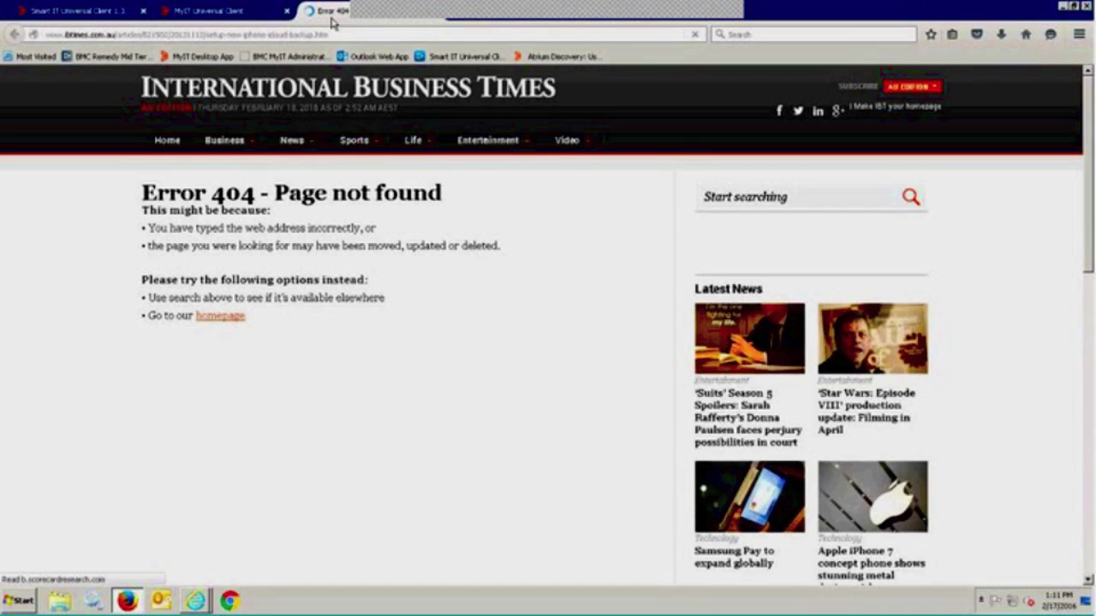
pyautogui.hotkey('ctrl', 'pageup')
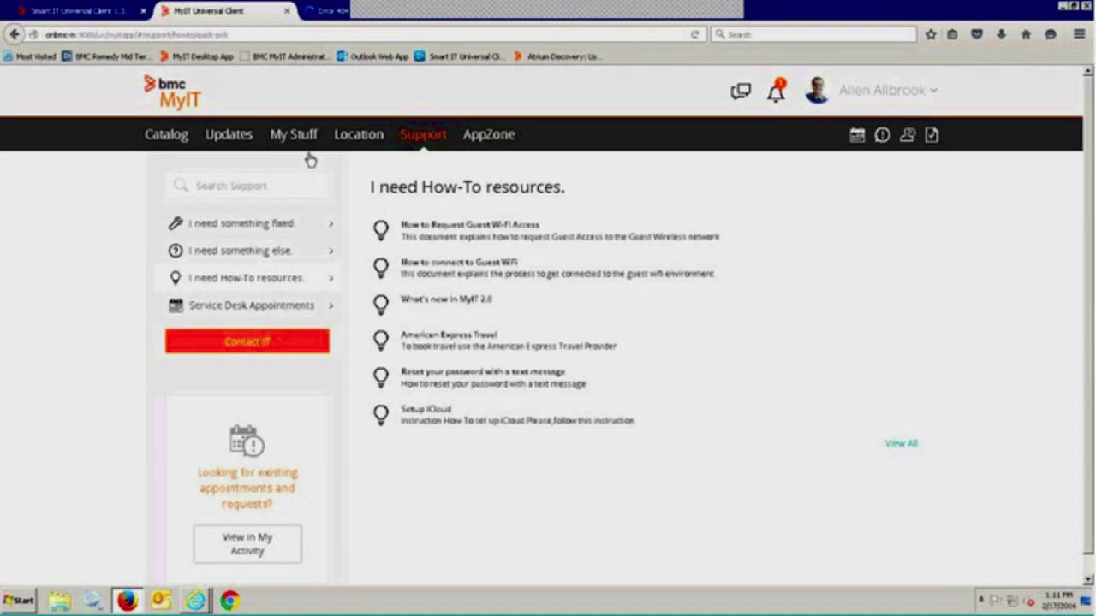
pyautogui.hotkey('ctrl', 'pagedown')
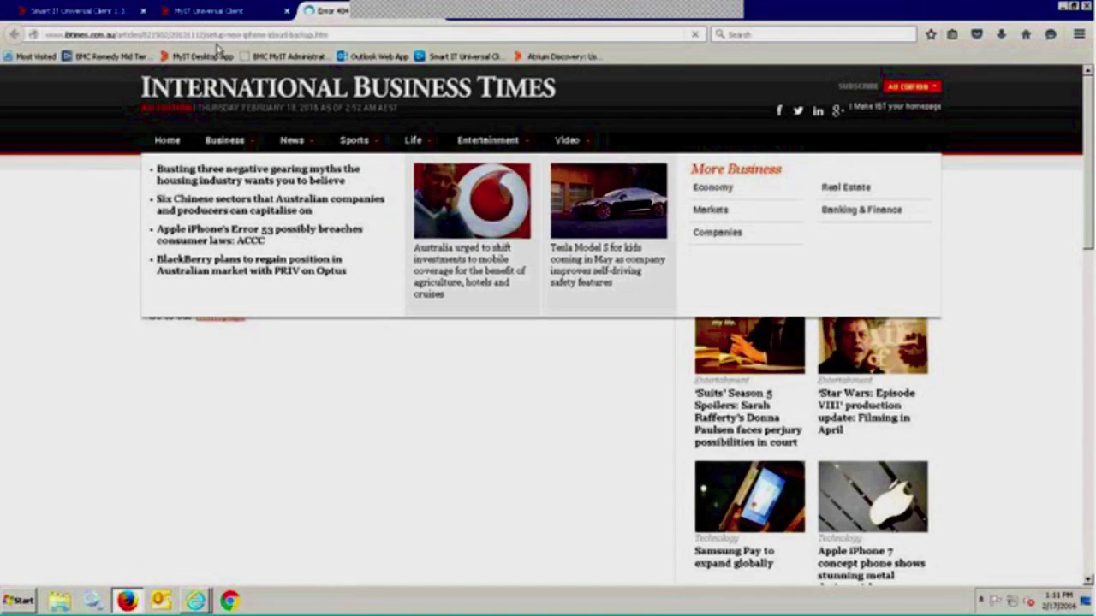
pyautogui.click(202, 13)
# Step: Reload the MyIT portal in a fresh window, dismiss the location prompt, and open Location
pyautogui.hotkey('ctrl', 'n')
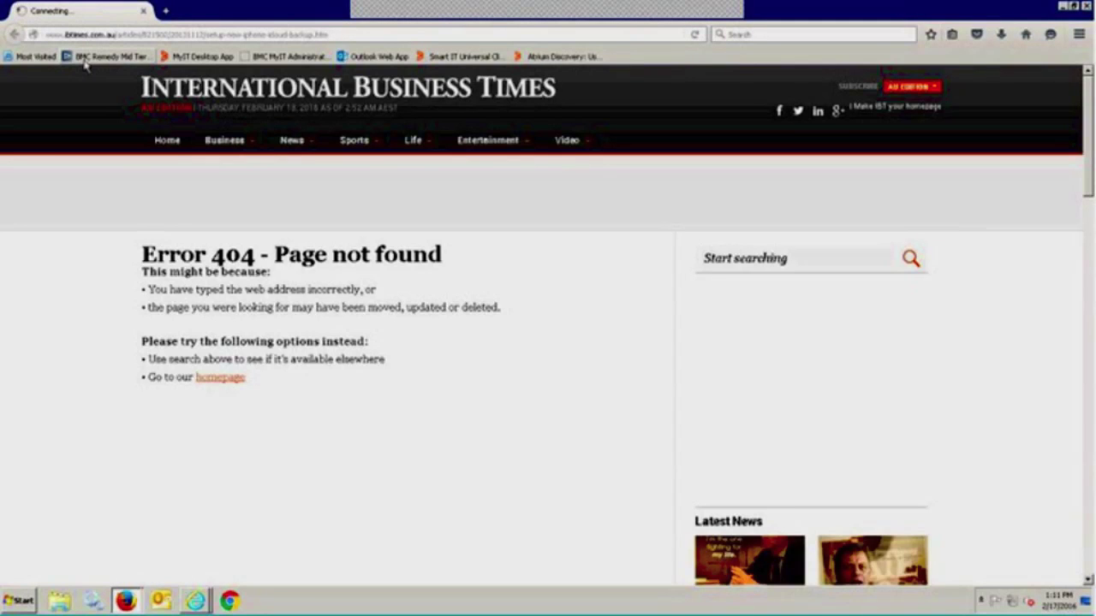
pyautogui.click(205, 61)
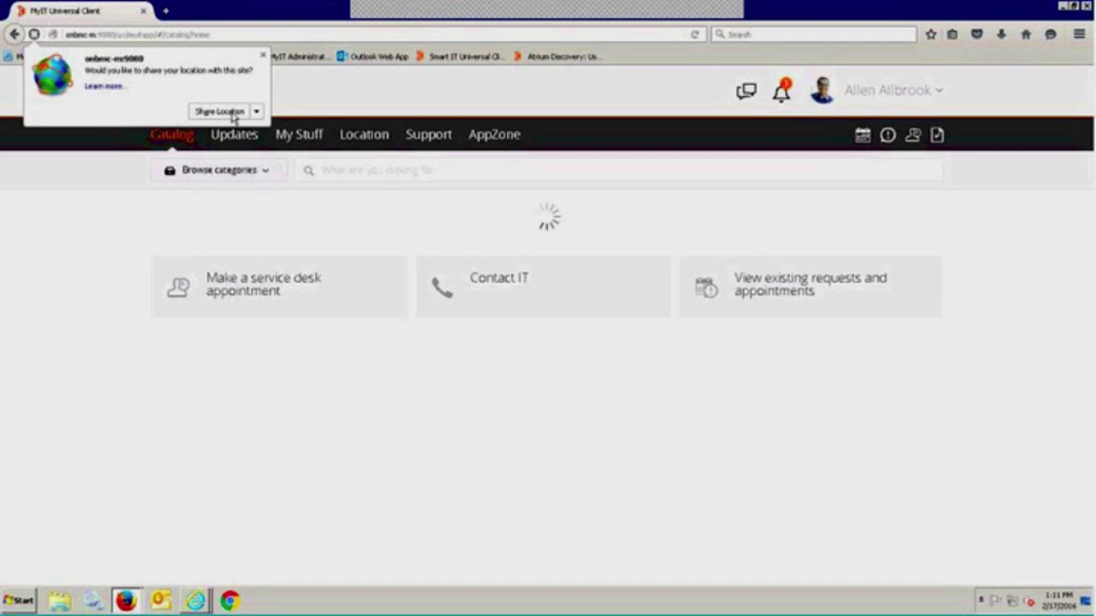
pyautogui.click(220, 111)
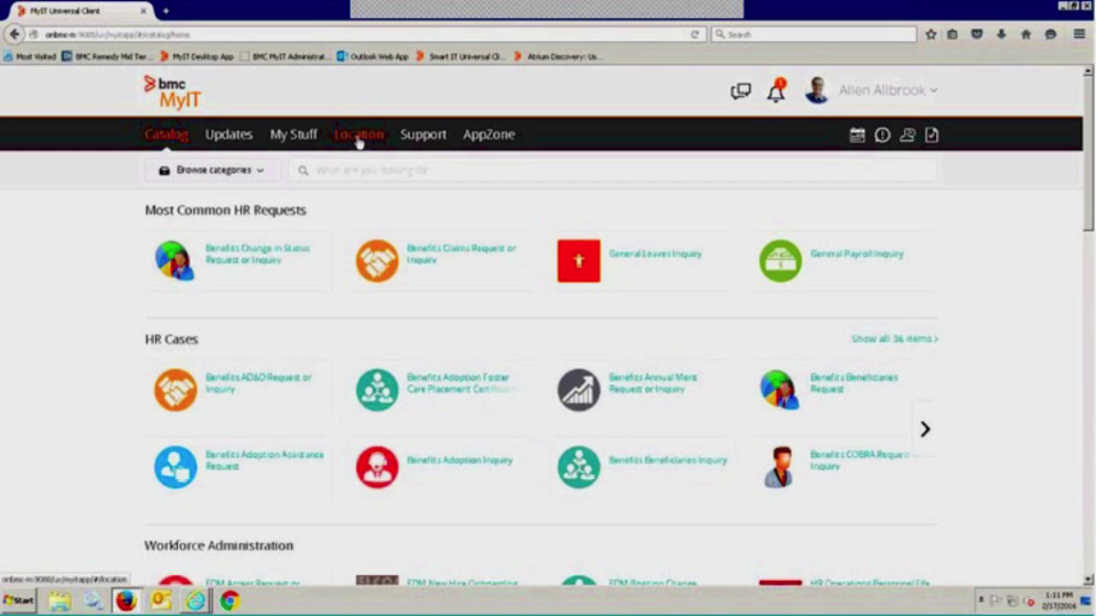
pyautogui.click(359, 139)
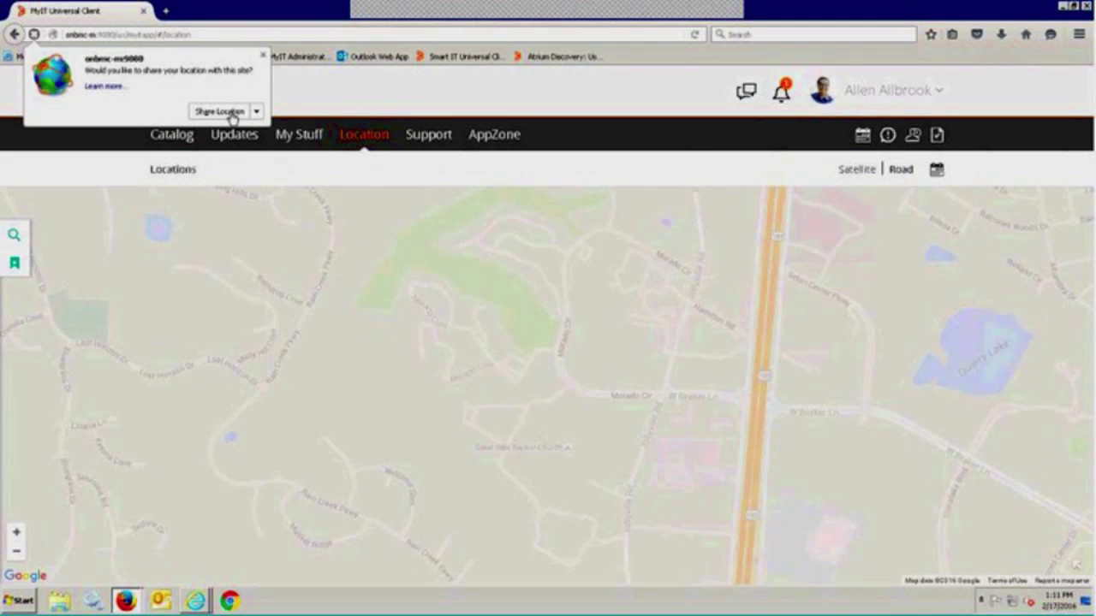
# Step: Share location, pick BMC Houston from the map's location list, and open its 1st Floor plan
pyautogui.click(219, 112)
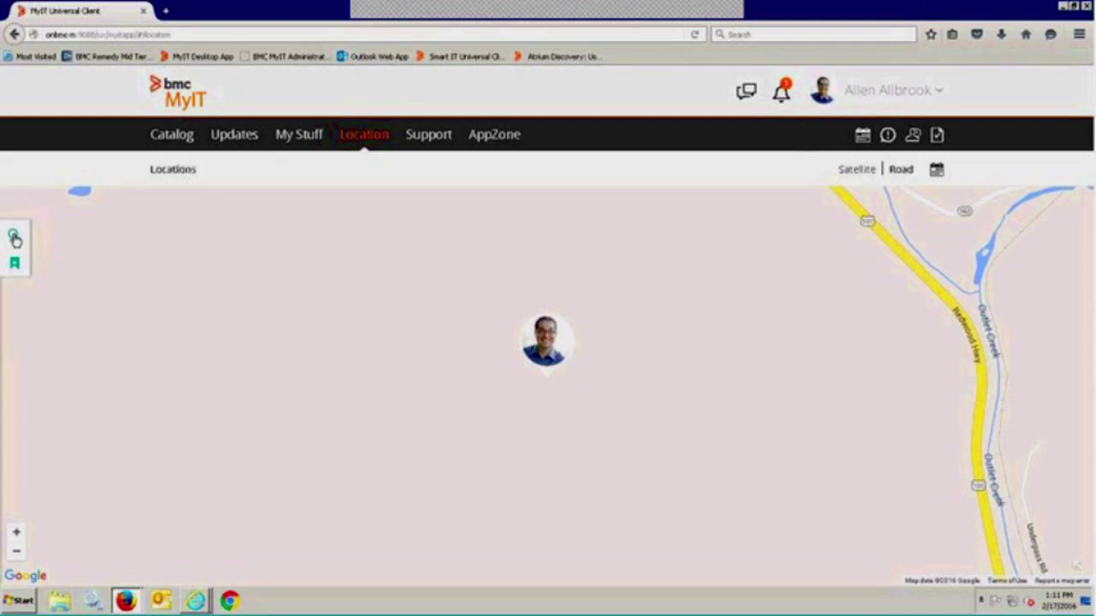
pyautogui.click(14, 238)
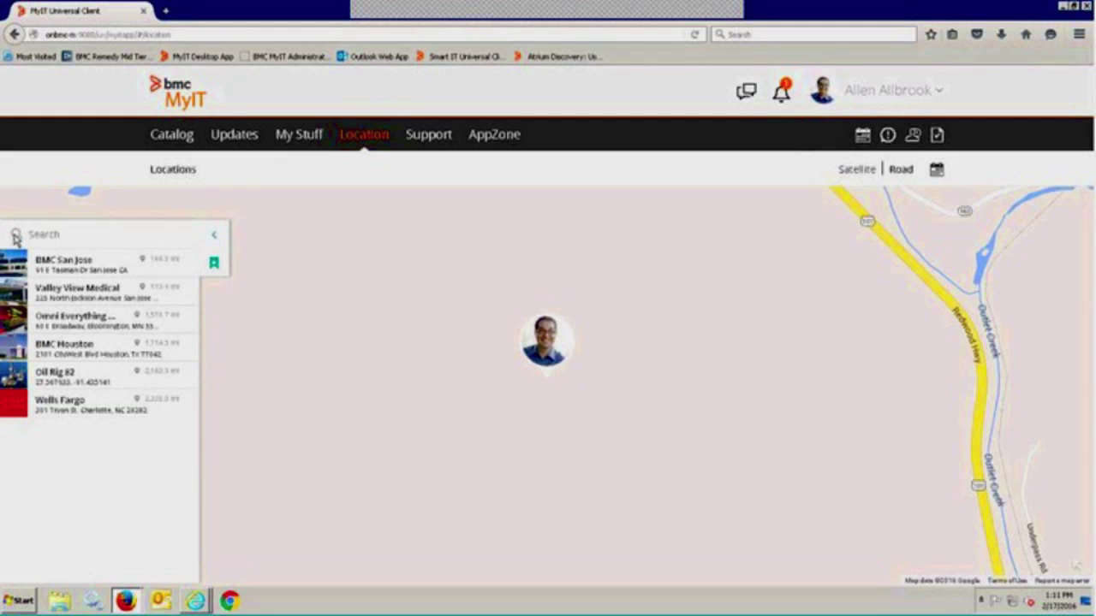
pyautogui.click(92, 351)
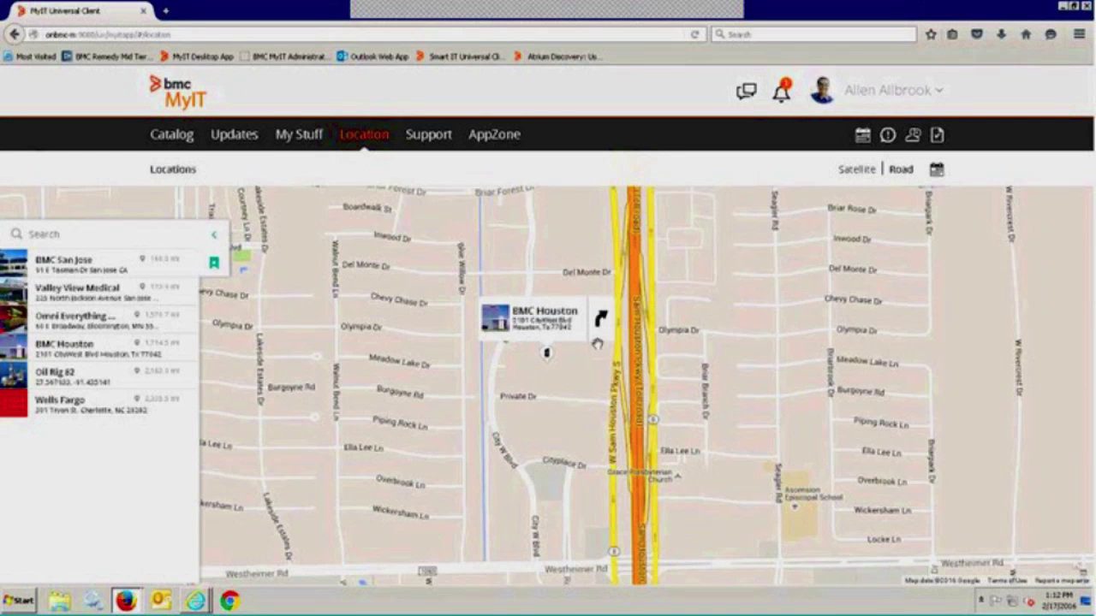
pyautogui.click(541, 333)
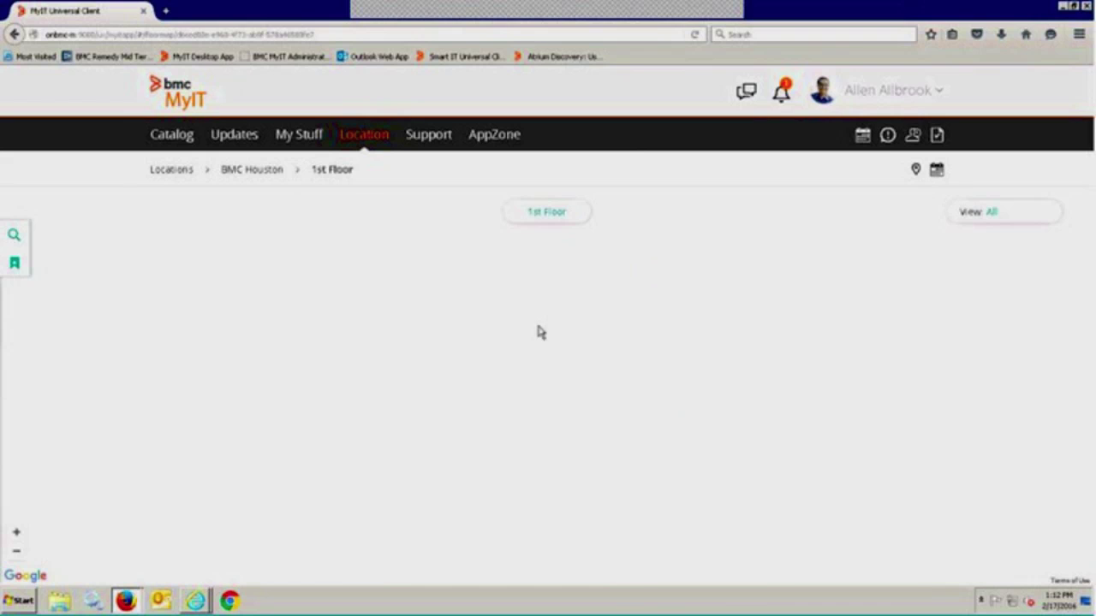
# Step: Change the floor selector from 1st Floor to EBC
pyautogui.click(548, 220)
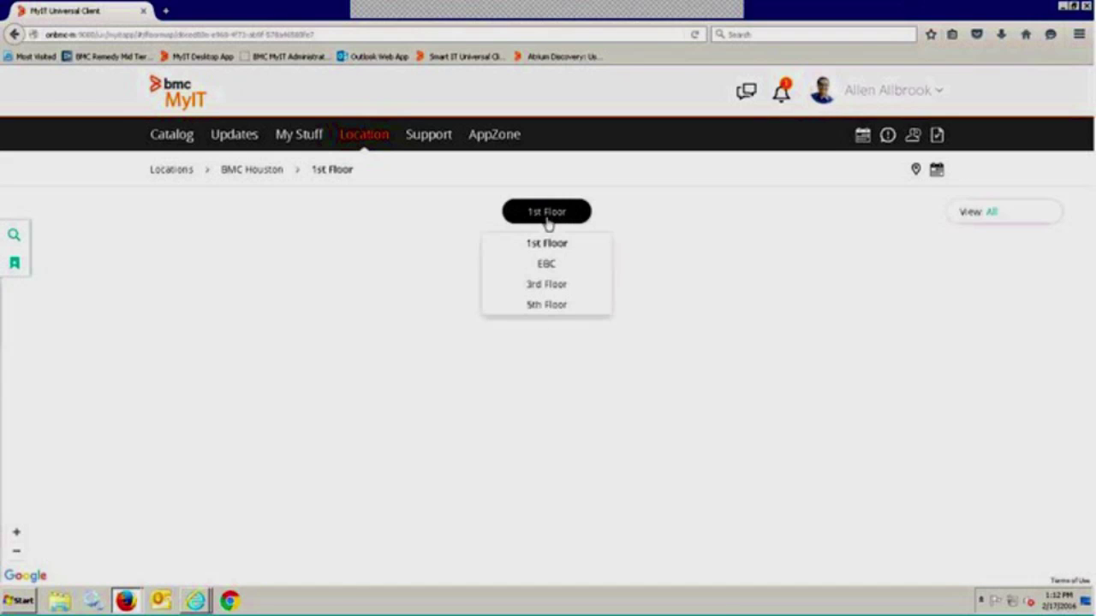
pyautogui.click(552, 269)
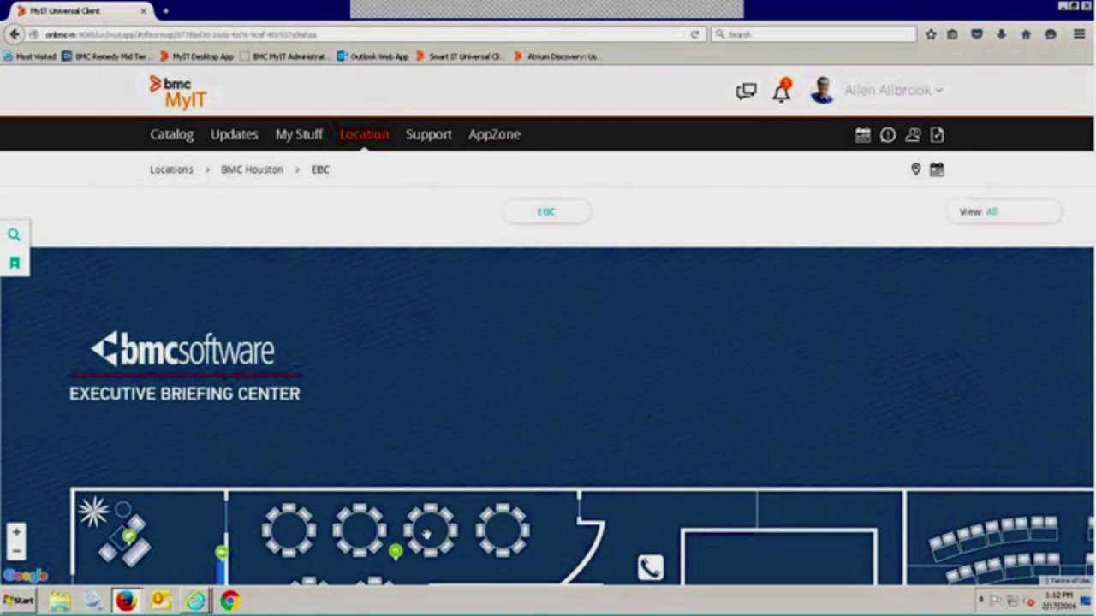
# Step: Check the green and orange markers, locate BMC Evolution from the places list, then return to Support
pyautogui.click(396, 552)
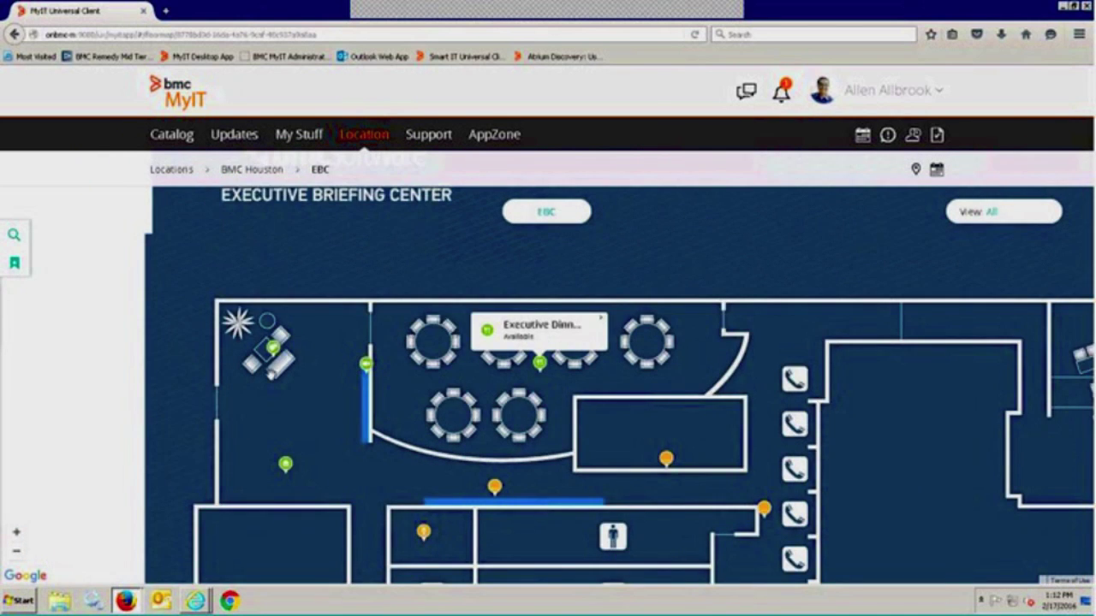
pyautogui.click(505, 484)
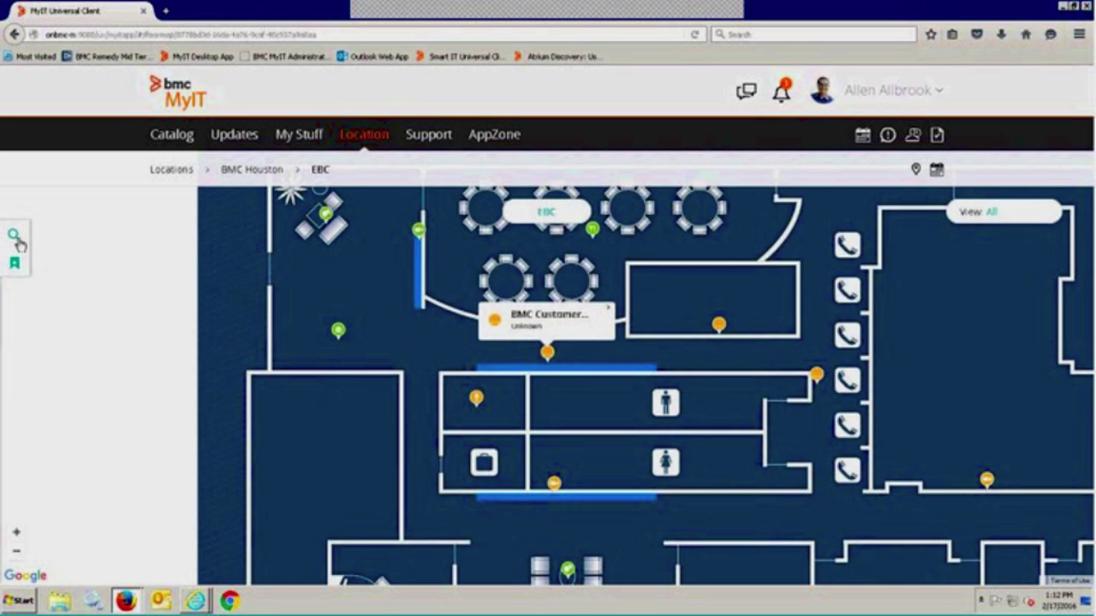
pyautogui.click(15, 239)
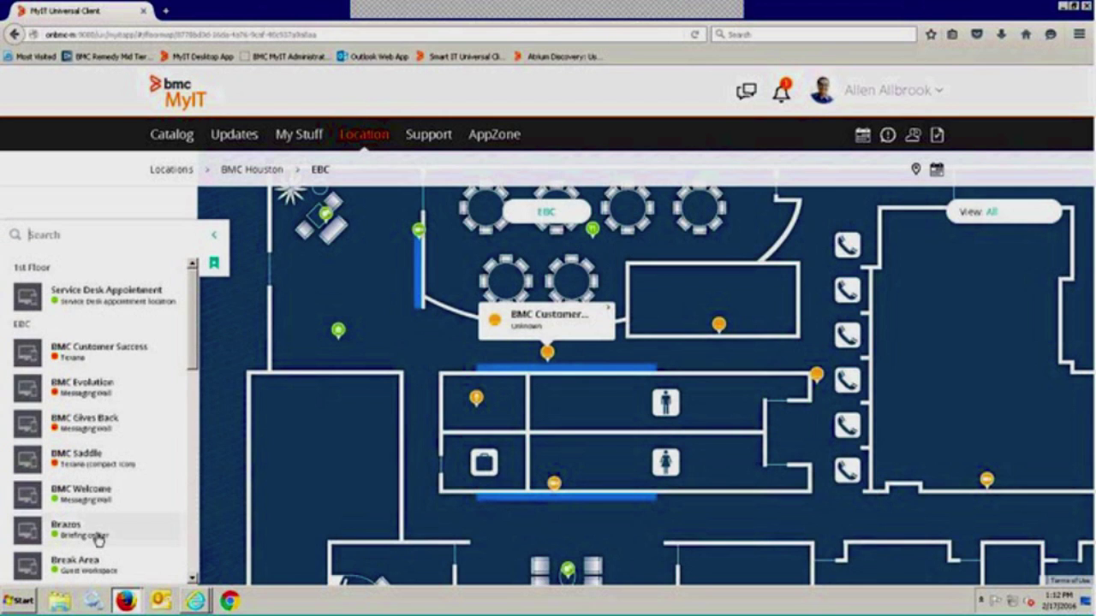
pyautogui.click(81, 387)
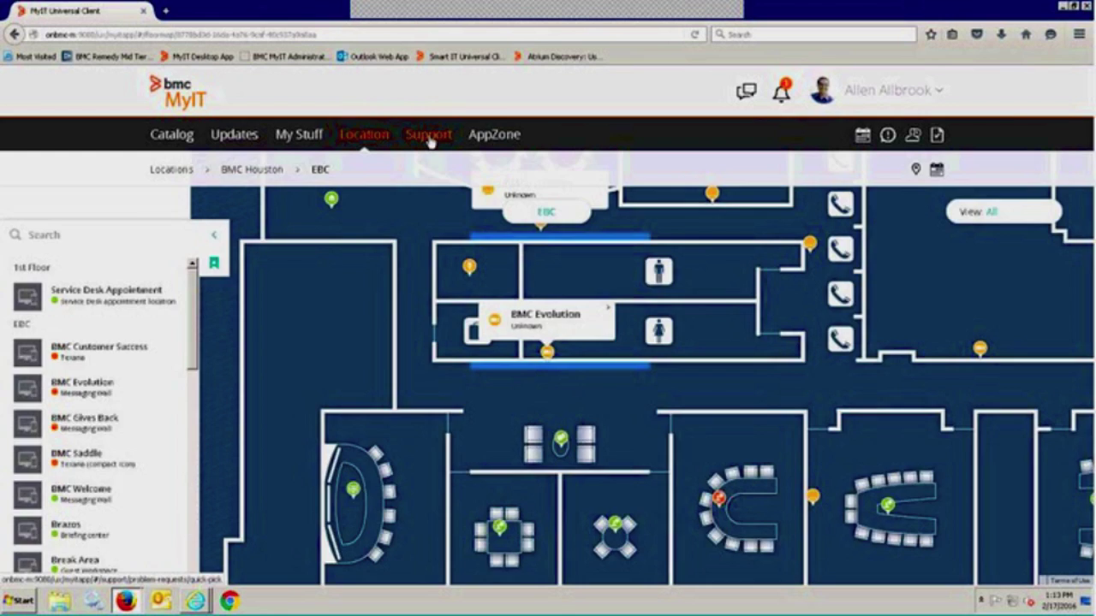
pyautogui.click(429, 137)
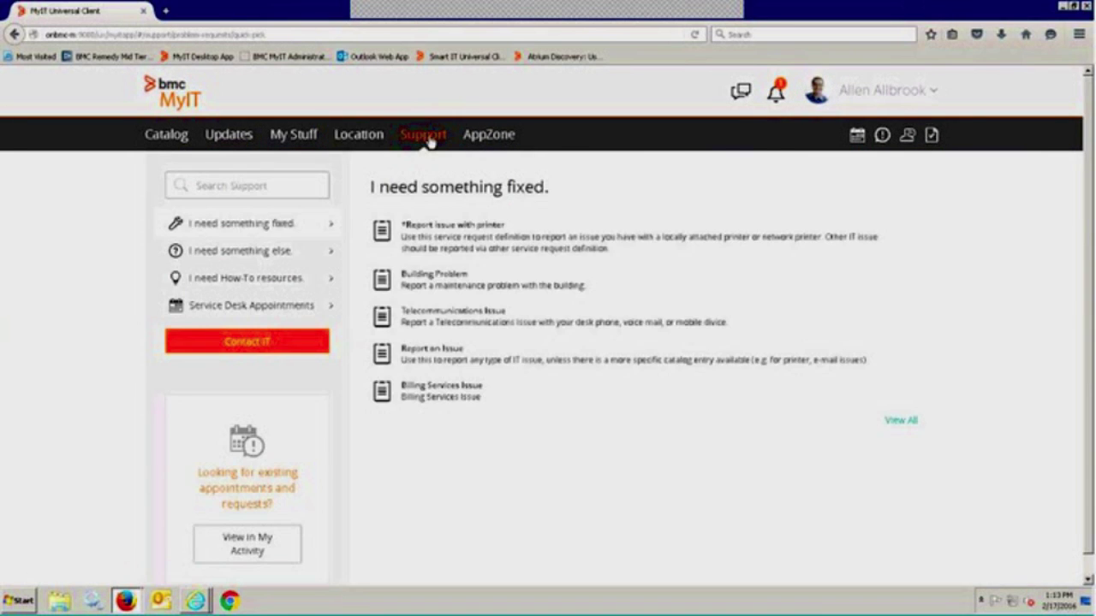
# Step: Search BMC Houston rooms requiring projector, whiteboard and seating capacity 20
pyautogui.click(860, 144)
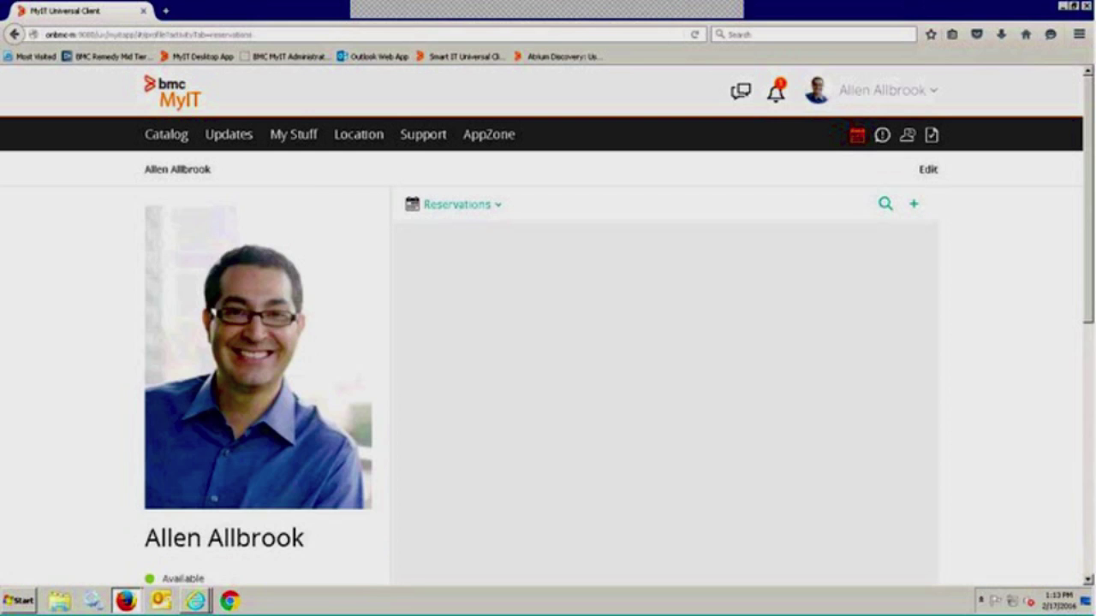
pyautogui.scroll(-2, 725, 119)
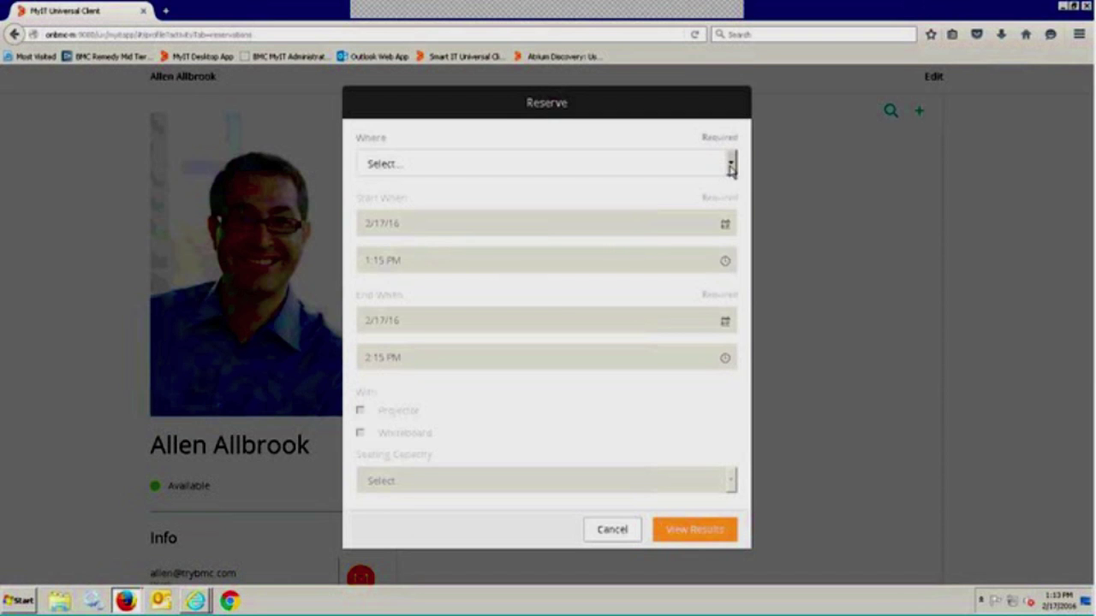
pyautogui.click(731, 169)
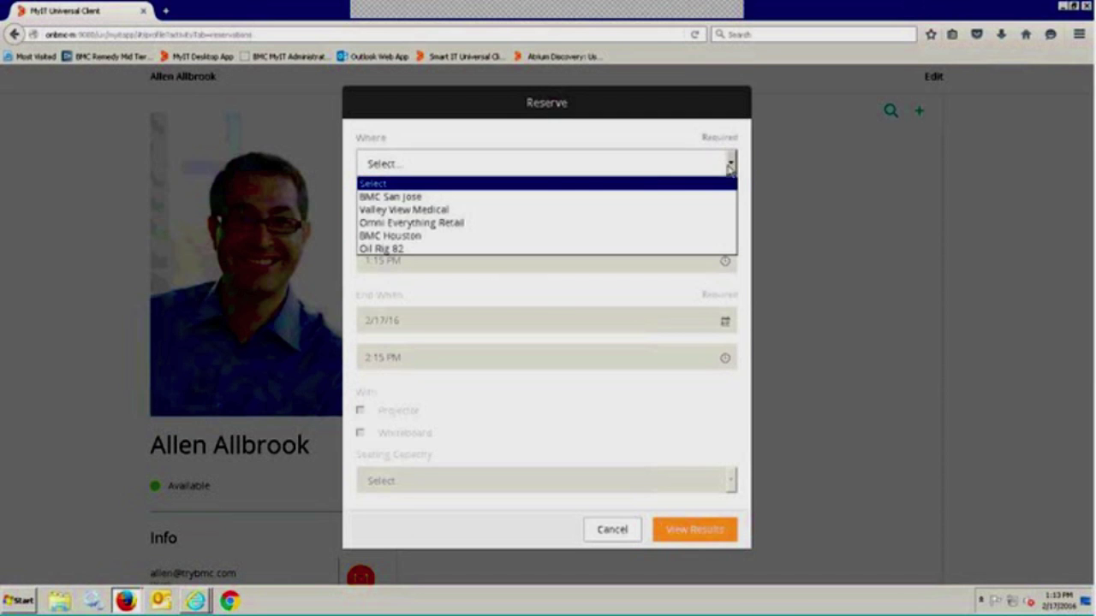
pyautogui.click(428, 237)
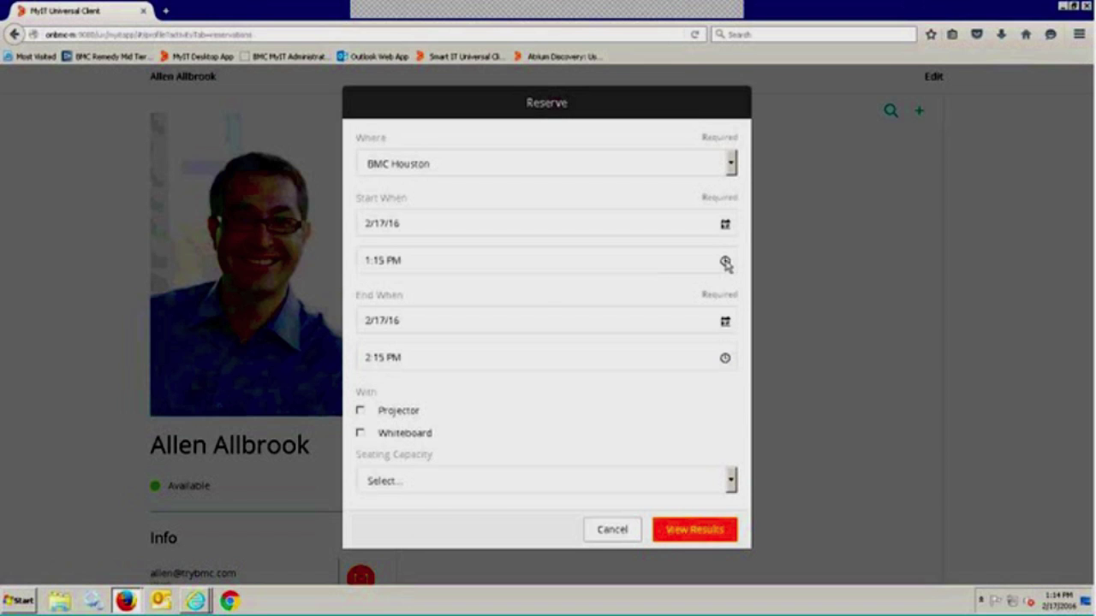
pyautogui.click(361, 433)
pyautogui.click(361, 412)
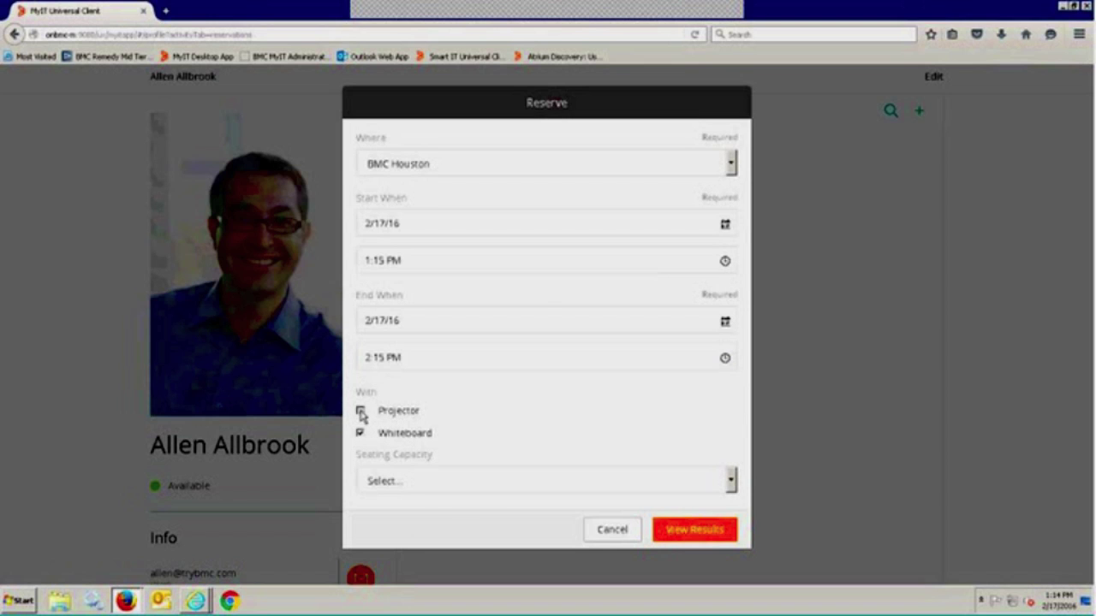
pyautogui.click(732, 485)
pyautogui.click(494, 527)
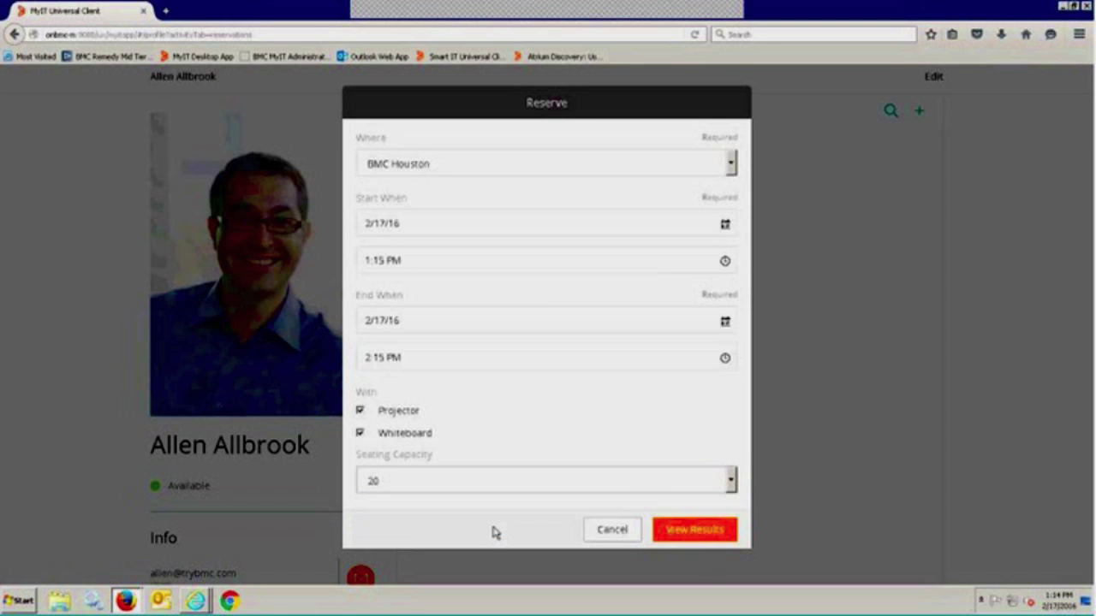
pyautogui.click(695, 531)
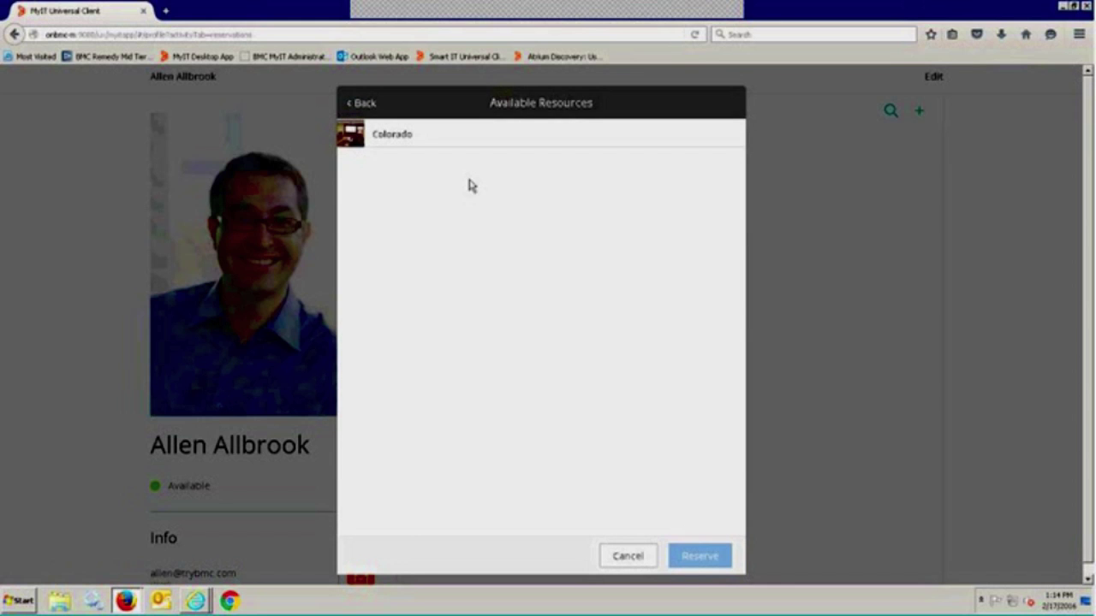
# Step: Reserve the Colorado room, dismiss the Reservation Confirmed dialog, and leave the remote session
pyautogui.click(438, 140)
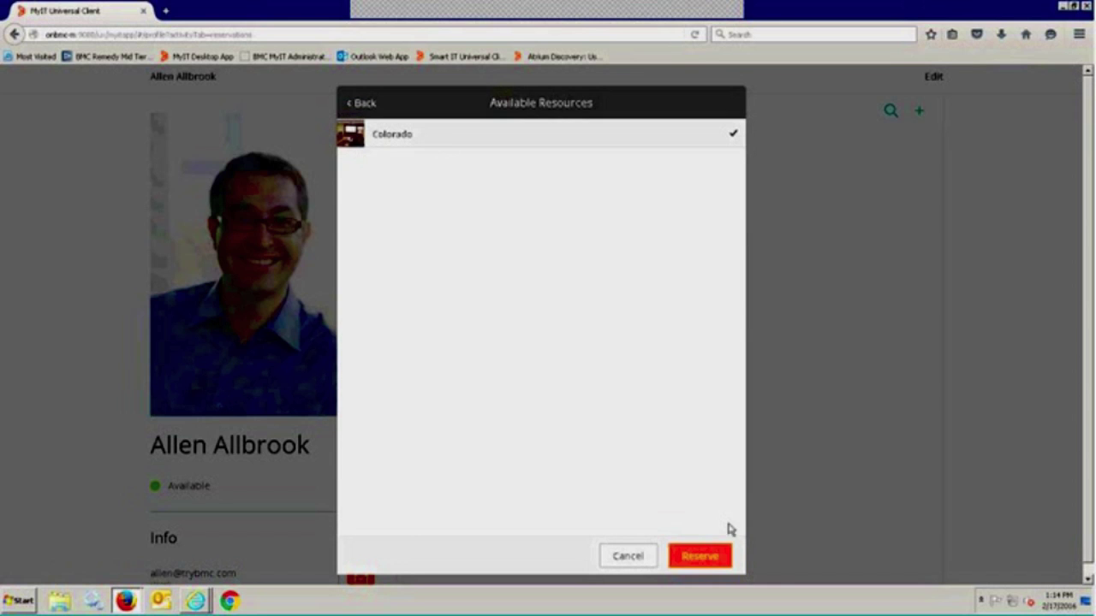
pyautogui.click(709, 558)
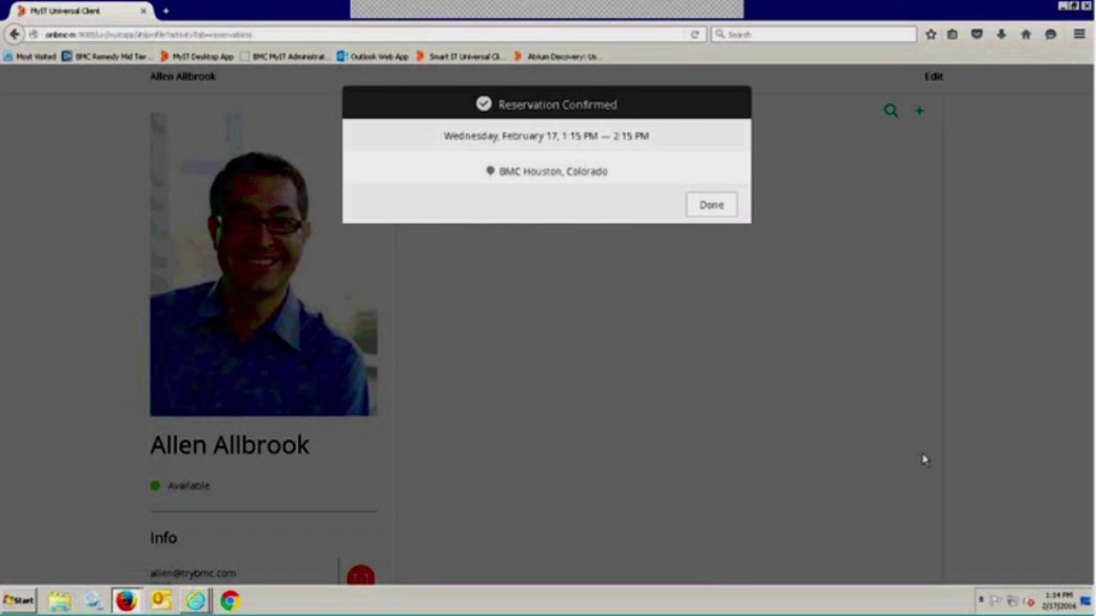
pyautogui.click(710, 209)
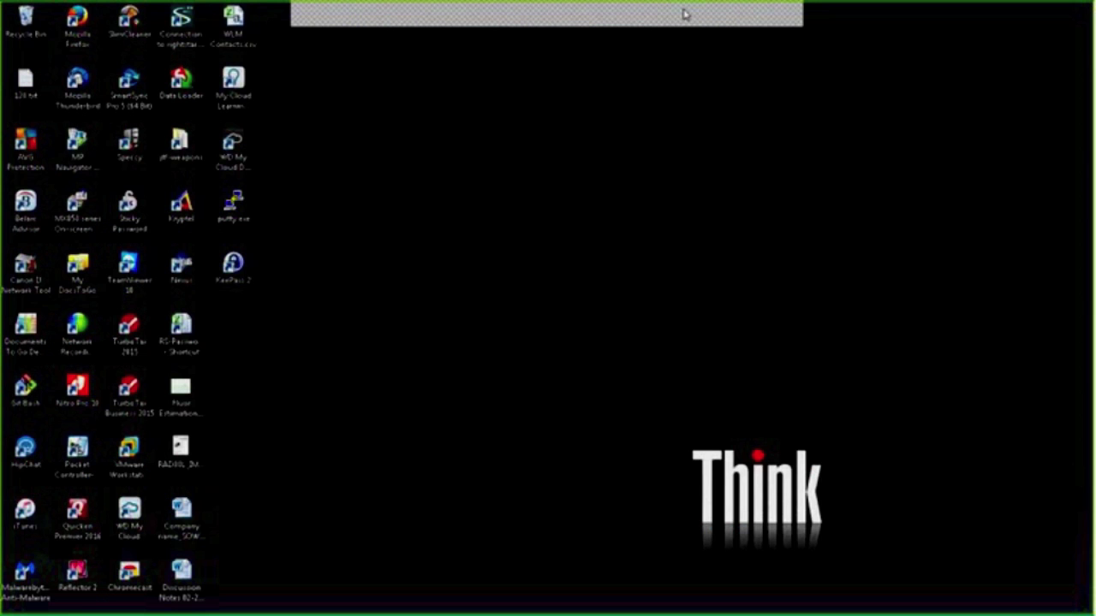
pyautogui.click(684, 14)
# Step: Switch from the remote MyIT browser session to the local Windows desktop
pyautogui.hotkey('alt', 'Tab')
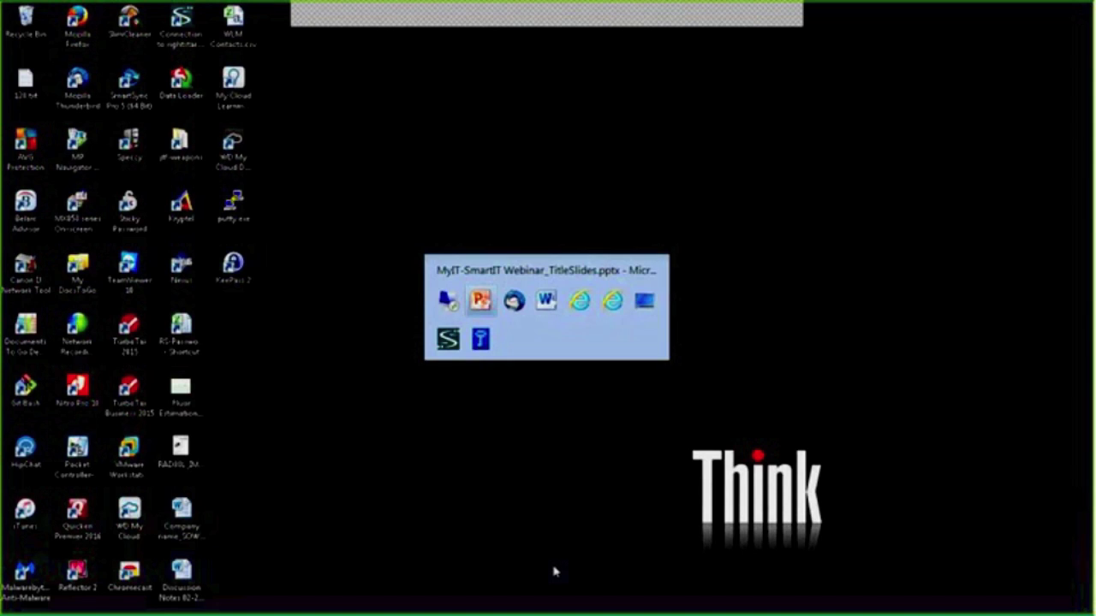
pyautogui.hotkey('alt', 'Tab')
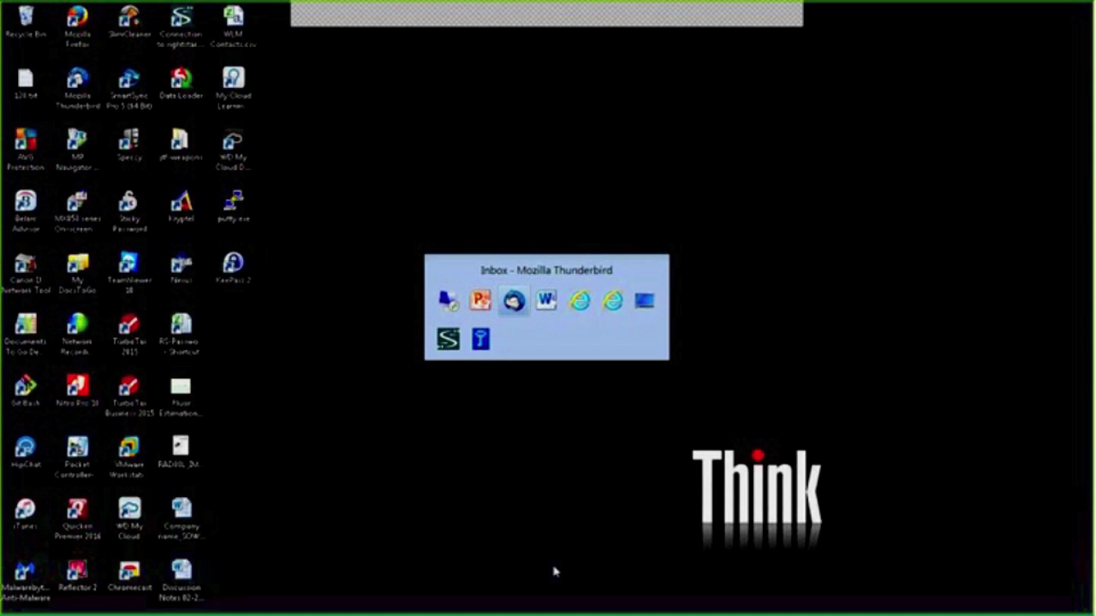
pyautogui.hotkey('alt', 'Tab')
pyautogui.hotkey('alt', 'Tab')
pyautogui.hotkey('alt', 'Tab')
pyautogui.hotkey('alt', 'Tab')
pyautogui.hotkey('alt', 'Tab')
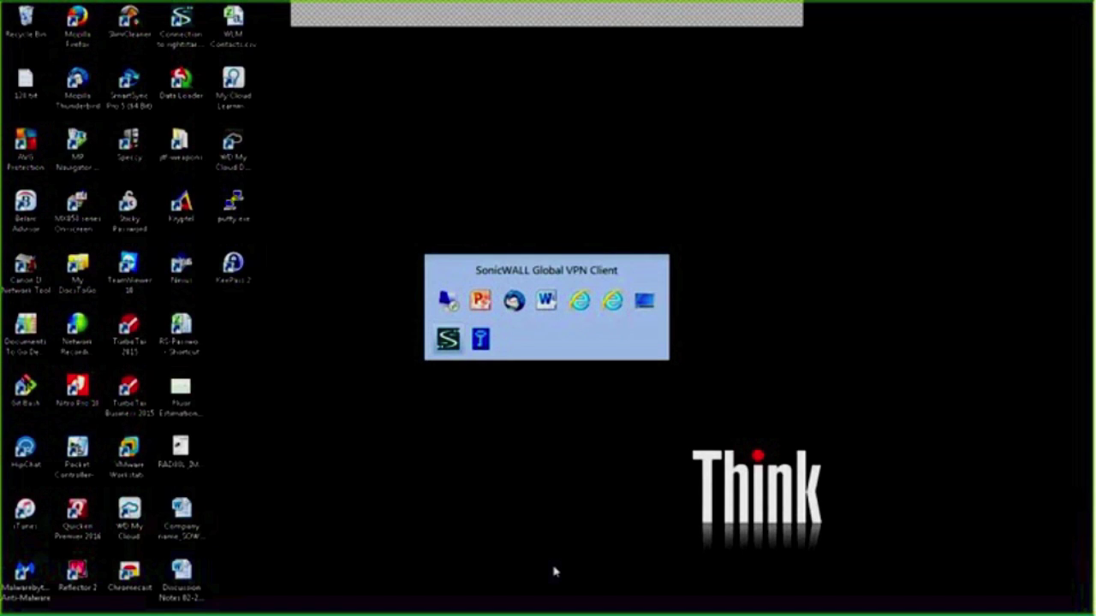
pyautogui.hotkey('alt', 'Tab')
pyautogui.hotkey('alt', 'Tab')
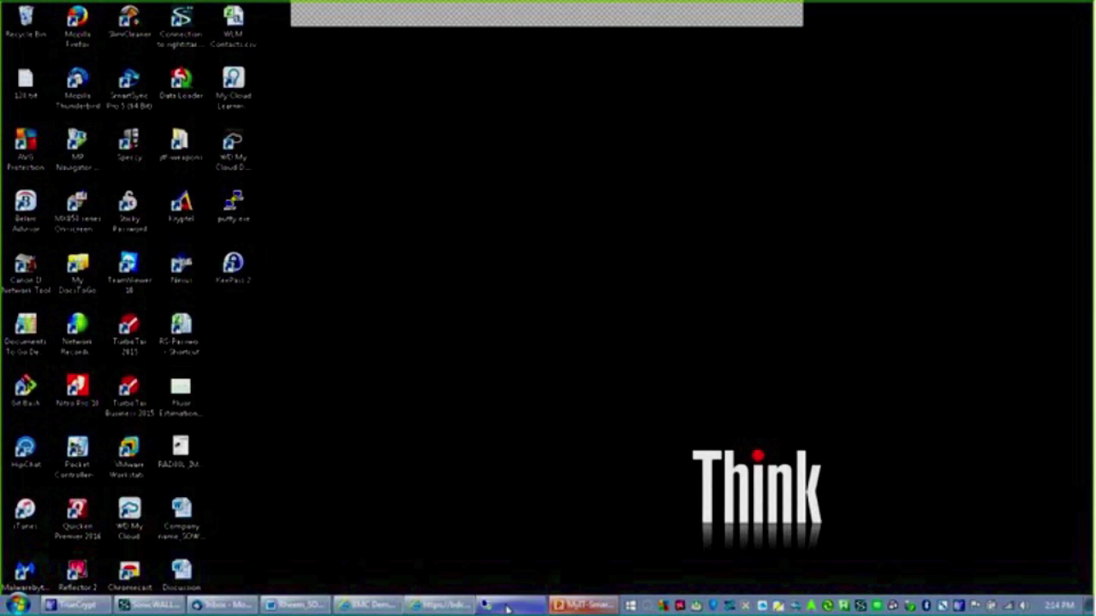
pyautogui.moveTo(451, 609)
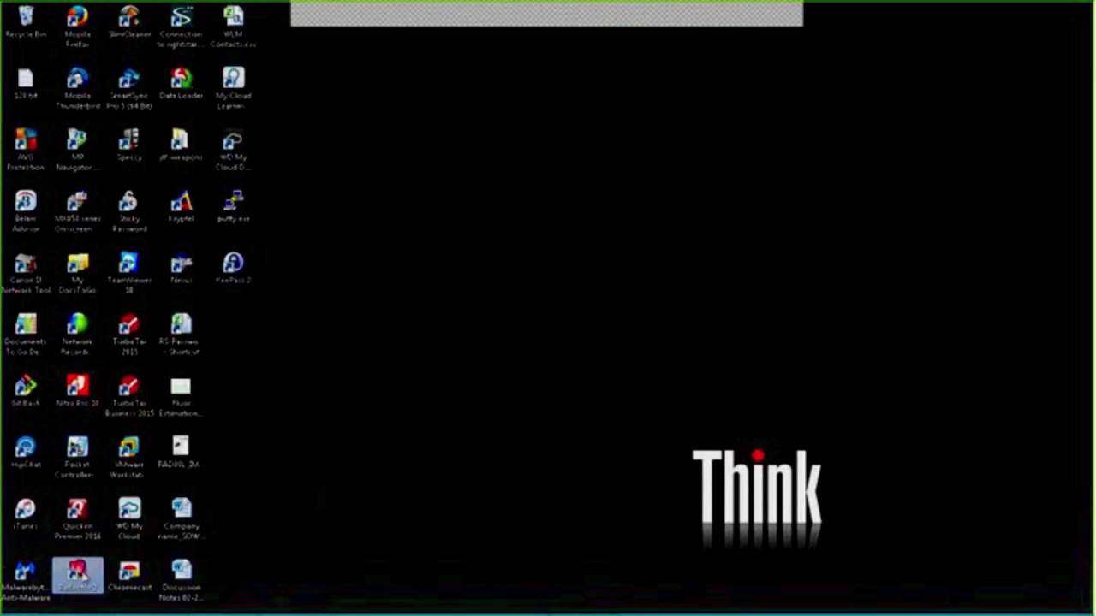
# Step: Launch the Reflector 2 receiver and return to the MyIT profile showing the Colorado reservation
pyautogui.doubleClick(78, 574)
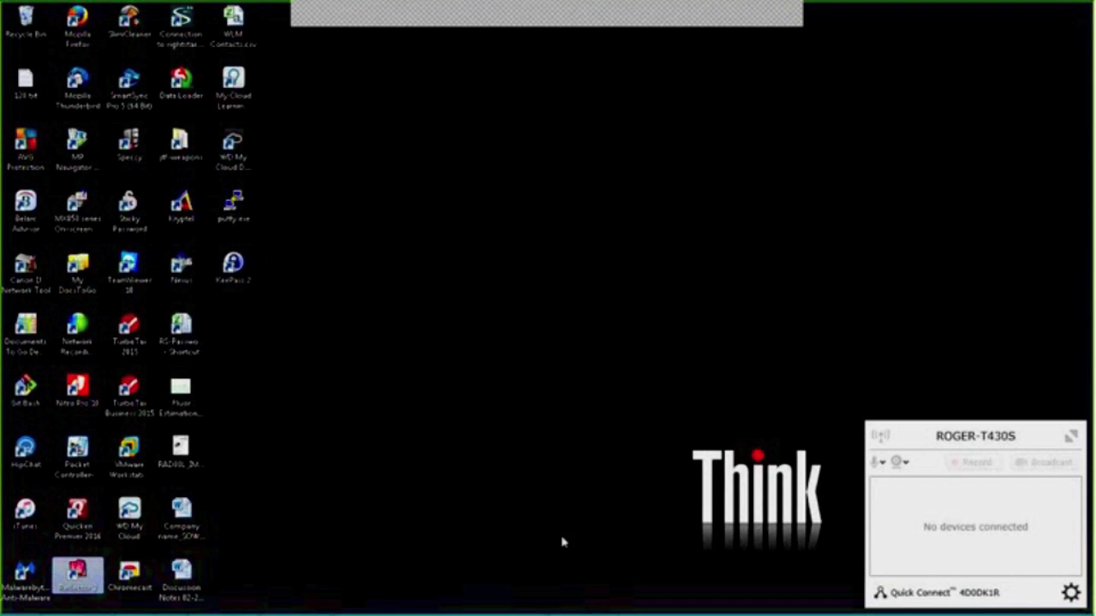
pyautogui.click(1071, 592)
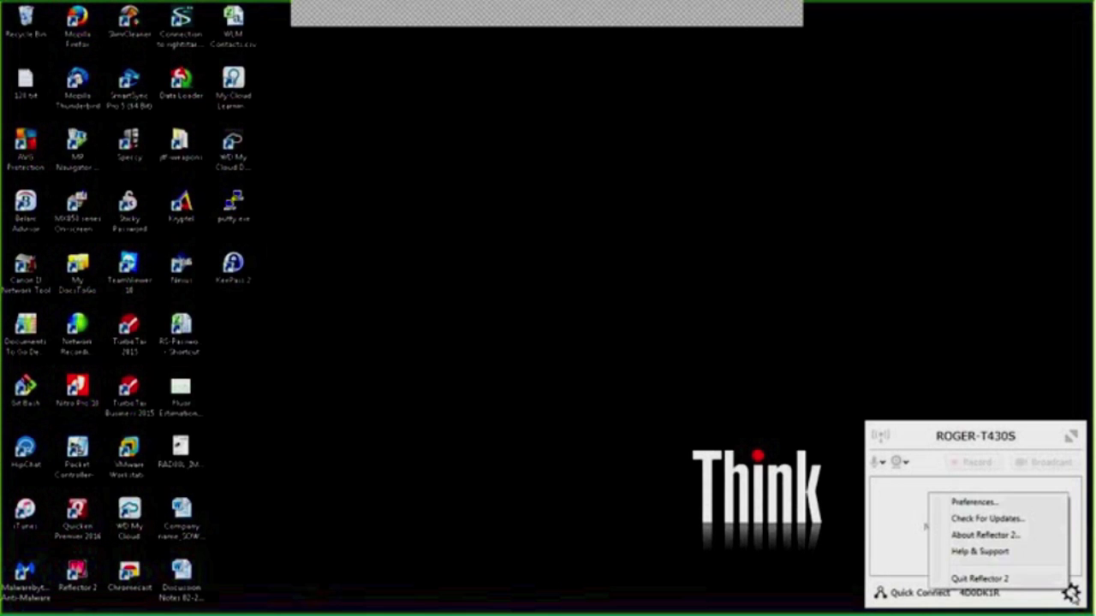
pyautogui.click(836, 235)
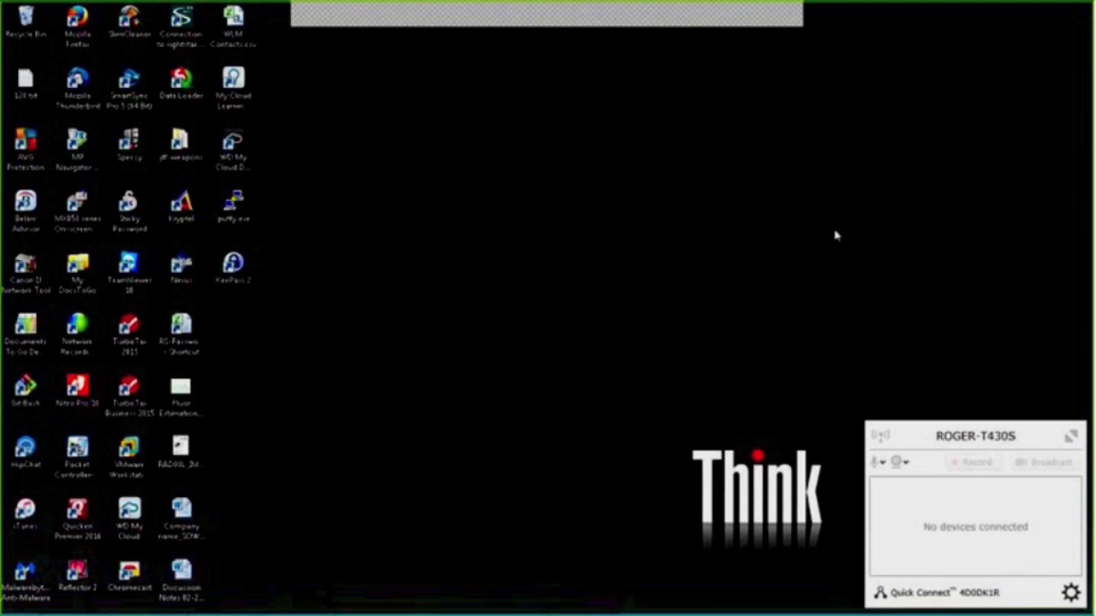
pyautogui.moveTo(556, 610)
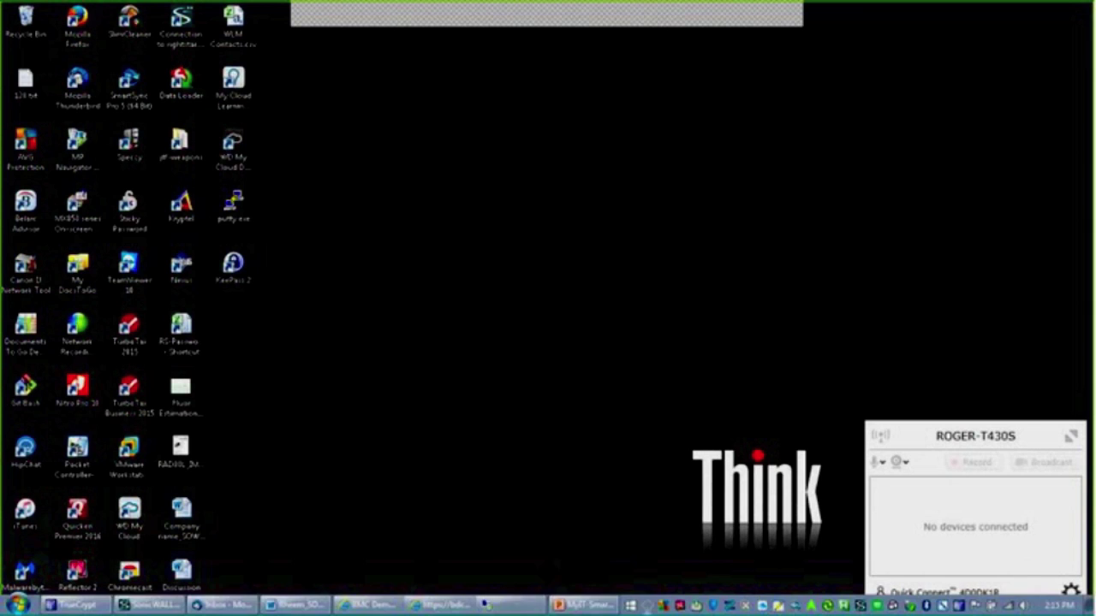
pyautogui.click(527, 607)
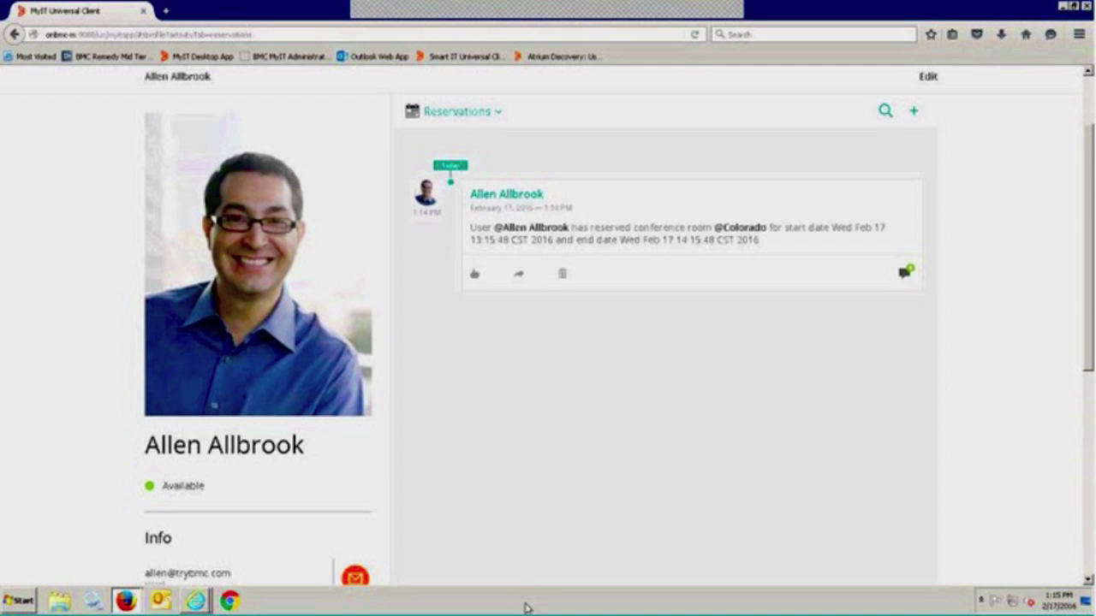
# Step: Load the Smart IT Universal Client from the bookmarks toolbar
pyautogui.click(473, 57)
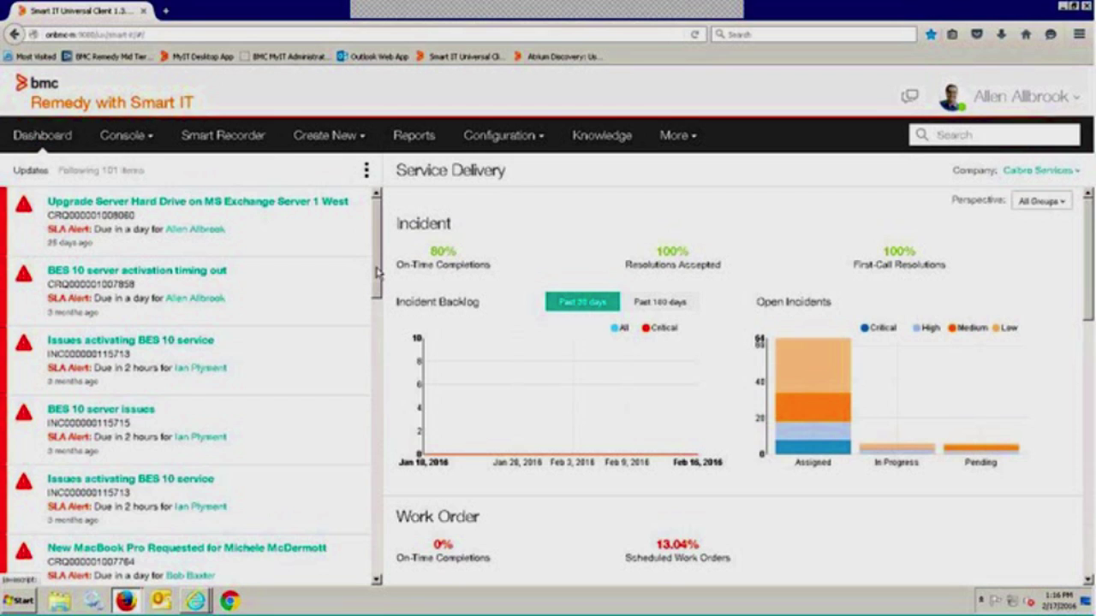
# Step: Review the Service Delivery dashboard's Incident, Service Request and Change charts, then open the Console list
pyautogui.moveTo(1089, 264); pyautogui.dragTo(1089, 380)
pyautogui.scroll(-3, 743, 387)
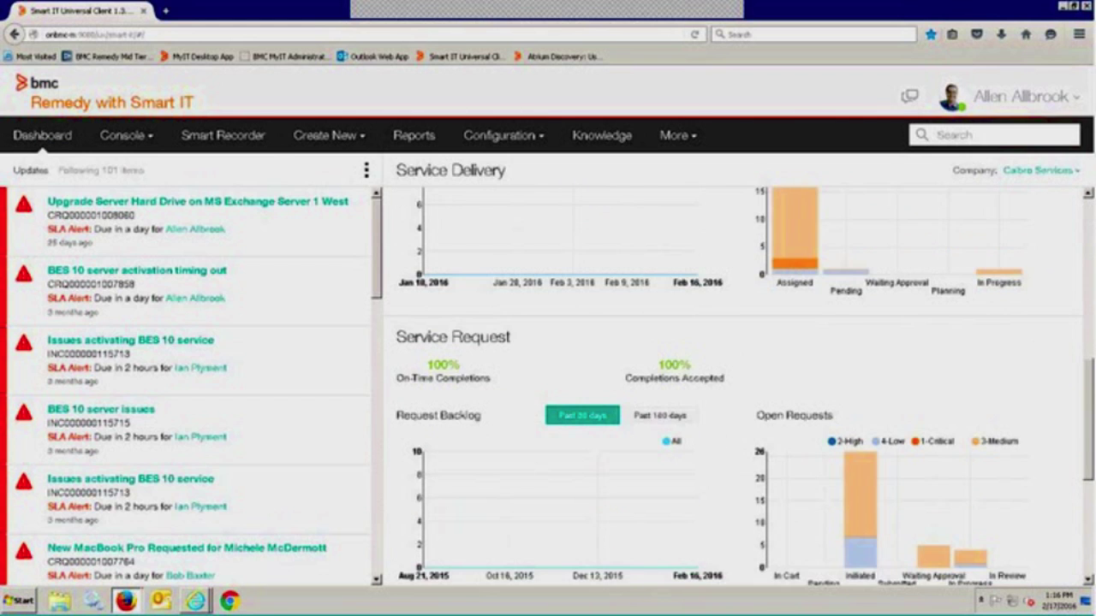
pyautogui.scroll(-4, 1089, 531)
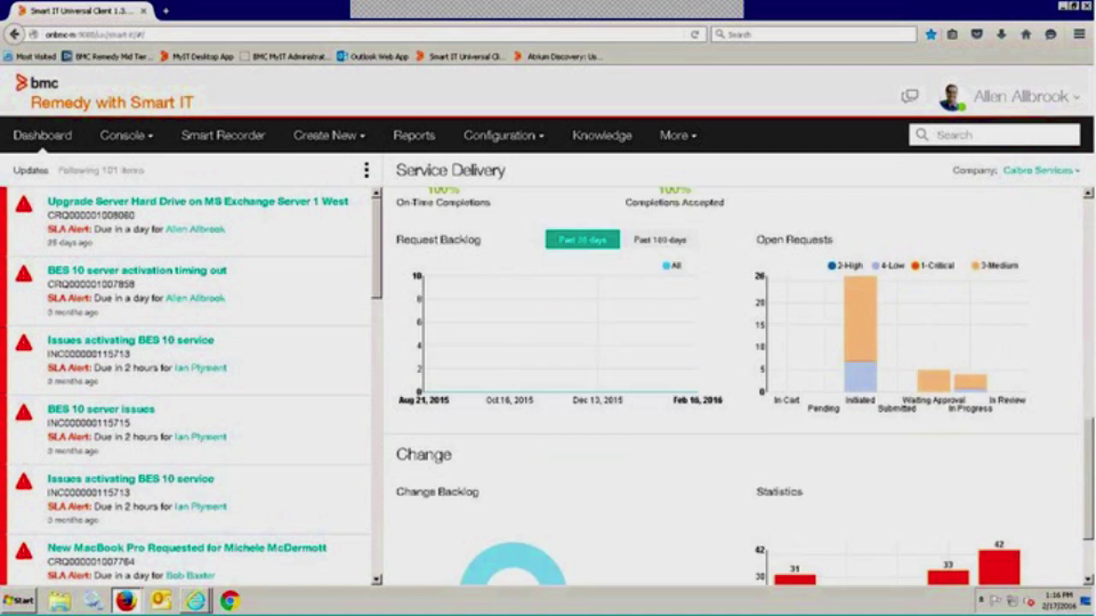
pyautogui.scroll(10, 1089, 548)
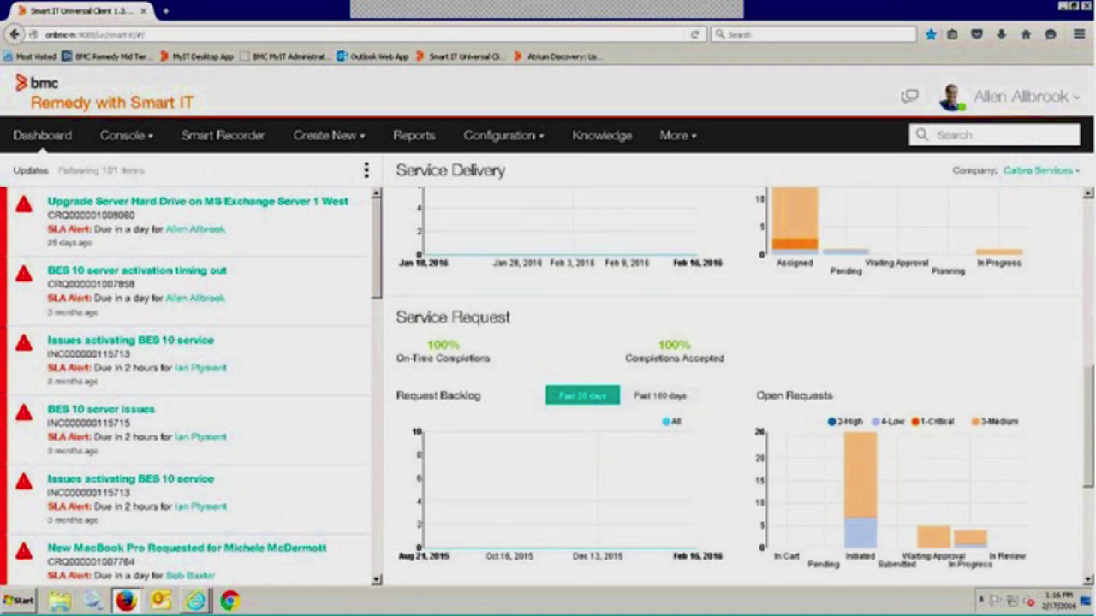
pyautogui.moveTo(826, 411)
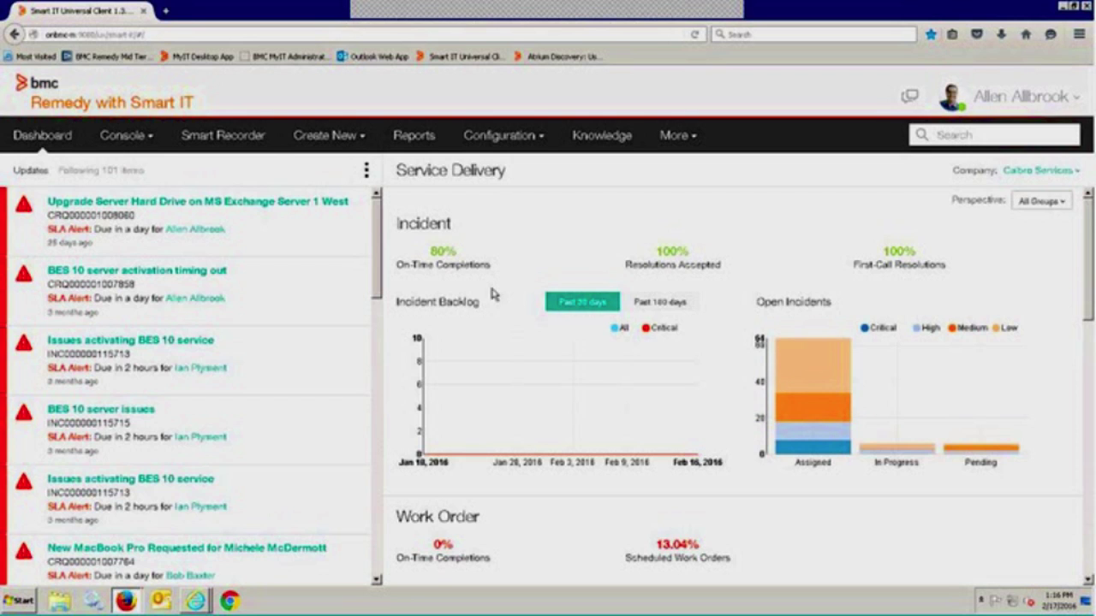
pyautogui.click(130, 141)
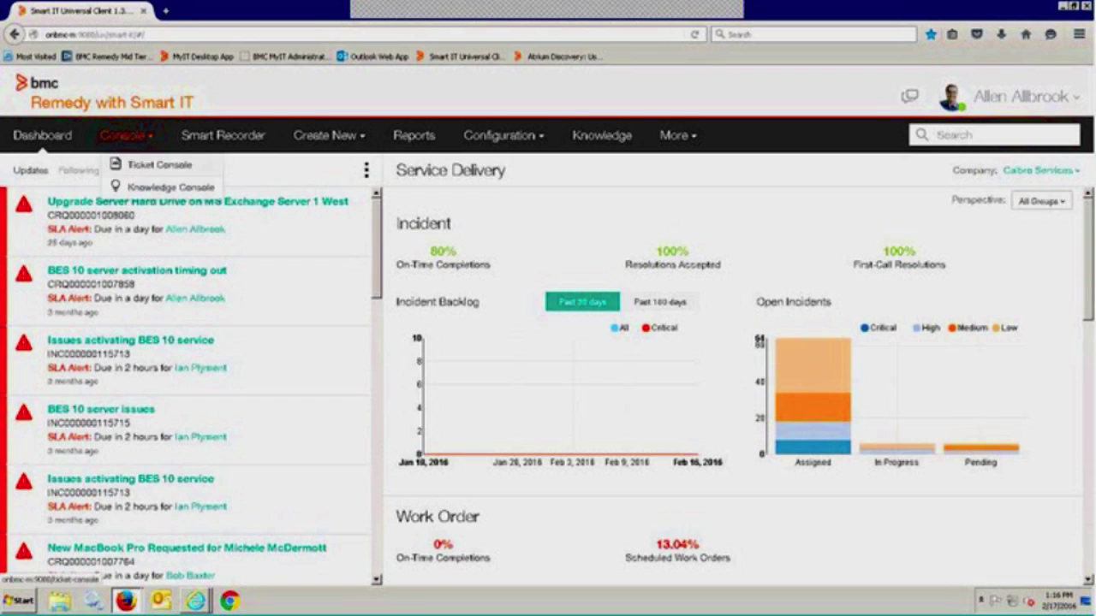
# Step: Open the Ticket Console, clear the Assignee: Me and All Open filters, and reselect My Assigned Tickets
pyautogui.click(151, 173)
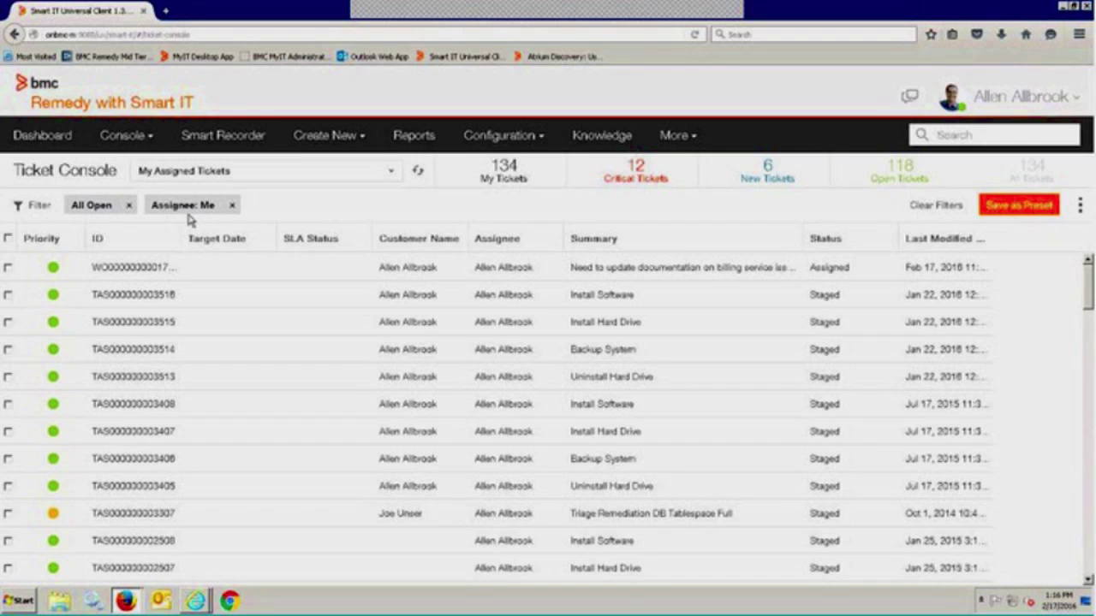
pyautogui.click(231, 206)
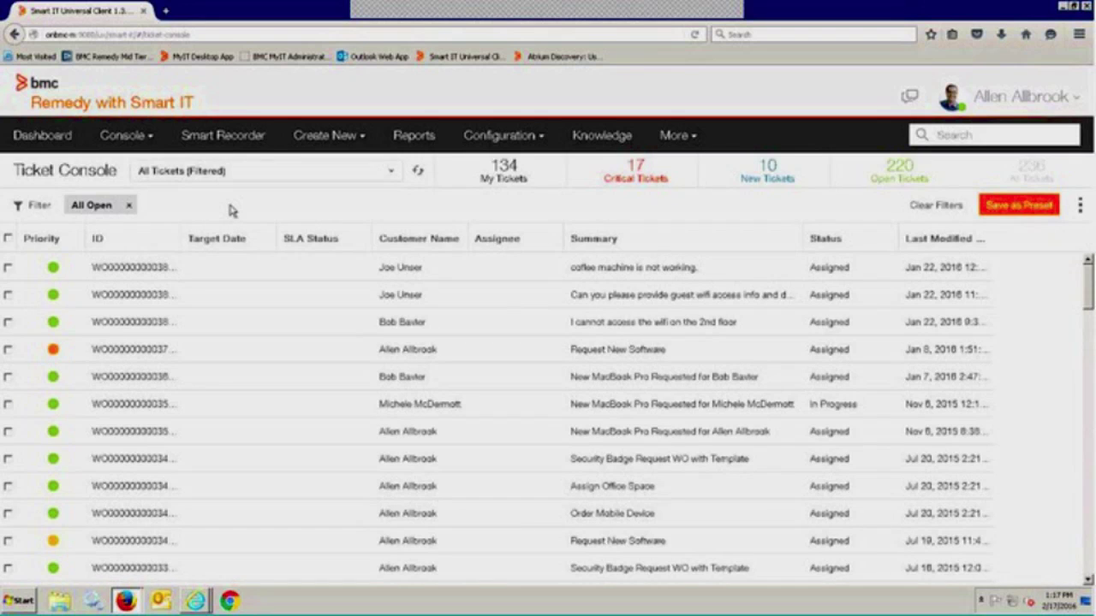
pyautogui.click(129, 206)
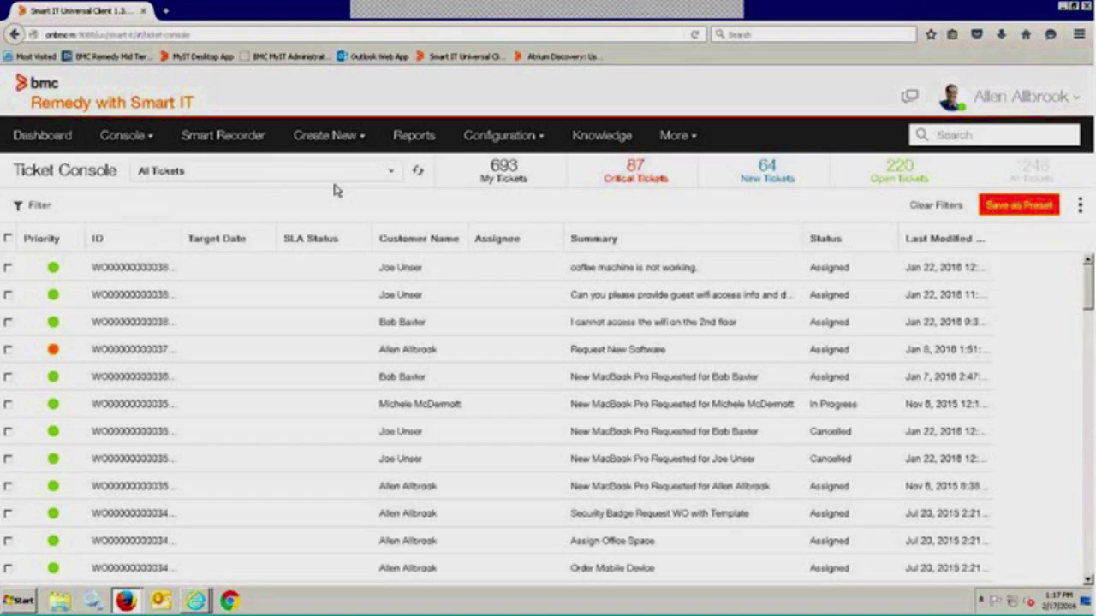
pyautogui.click(393, 176)
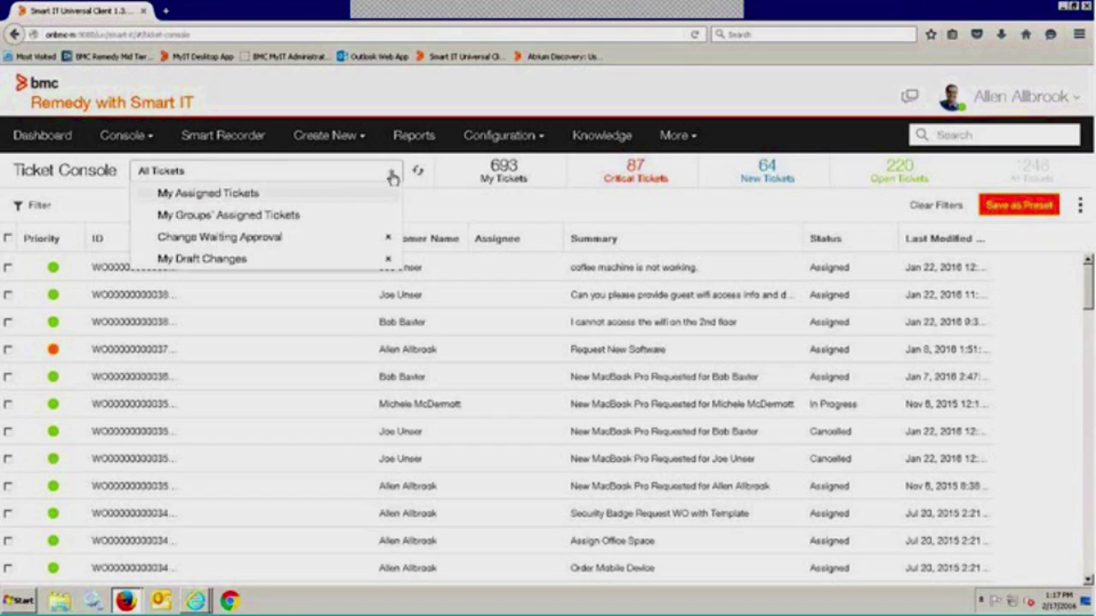
pyautogui.click(251, 195)
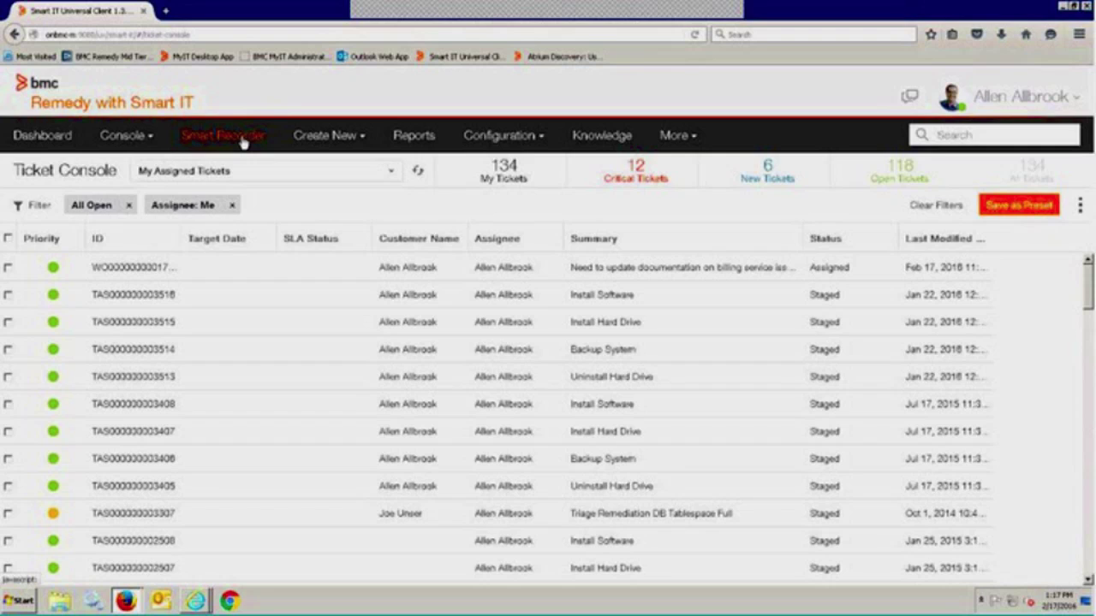
# Step: In Smart Recorder, @-mention the caller and pick the right customer among three matches
pyautogui.click(243, 142)
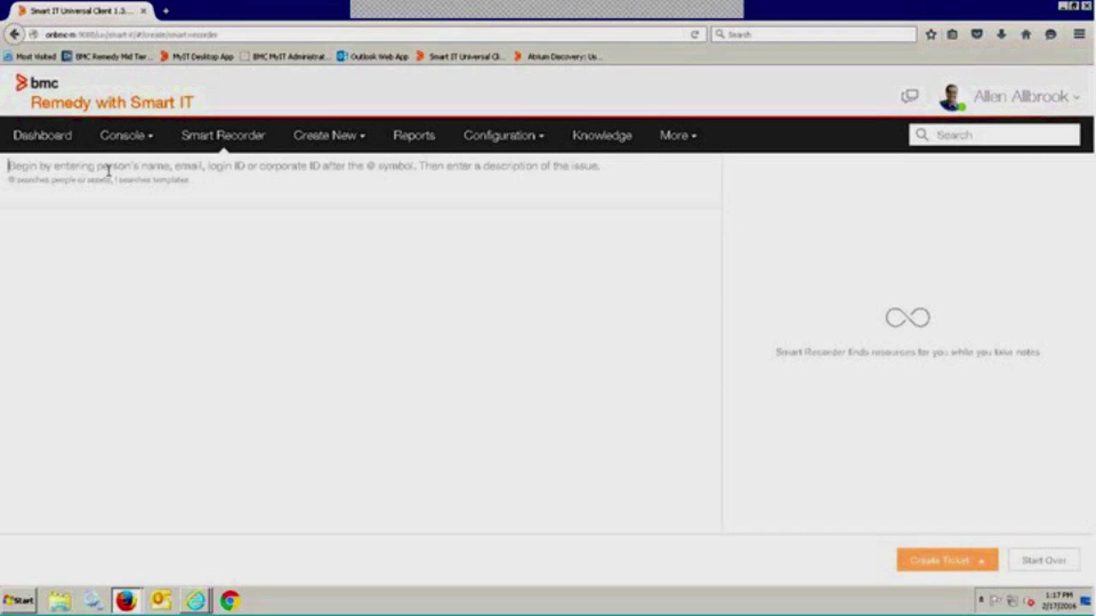
pyautogui.write('@Joe')
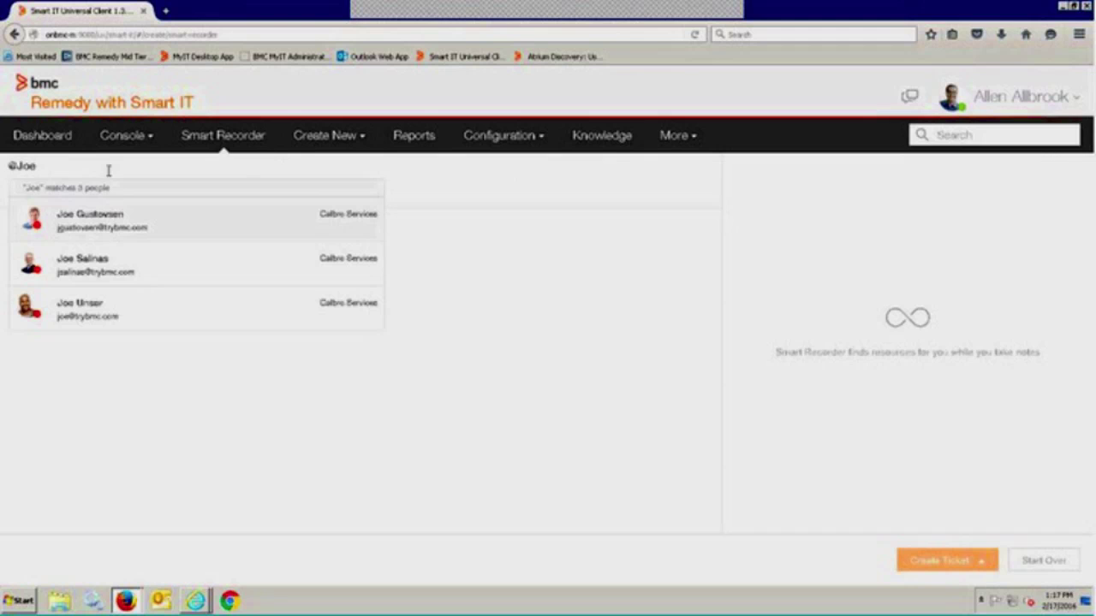
pyautogui.click(86, 306)
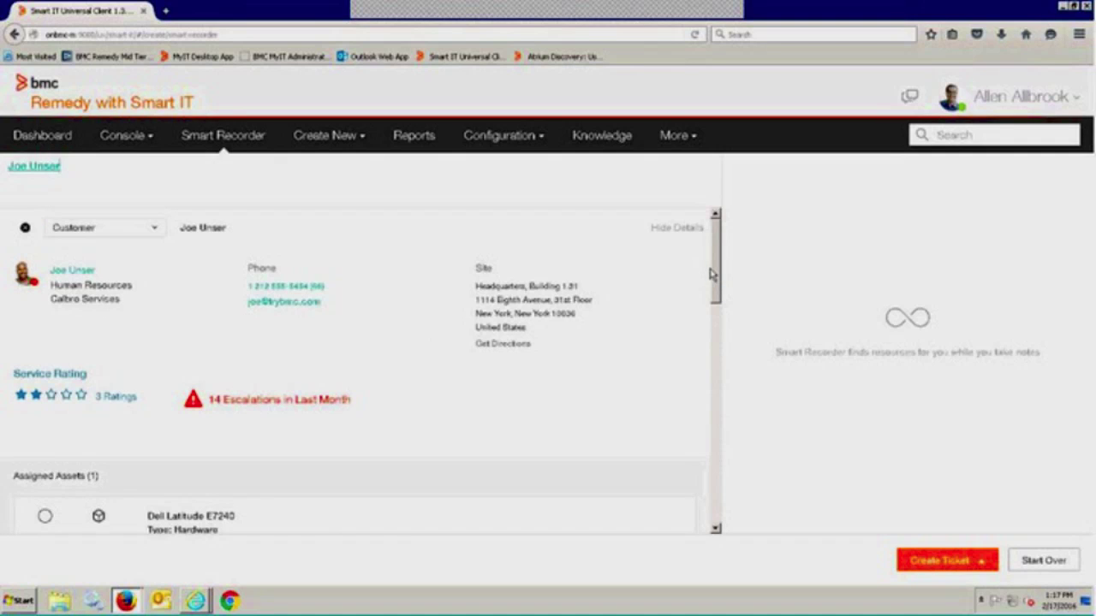
pyautogui.moveTo(711, 273); pyautogui.dragTo(726, 317)
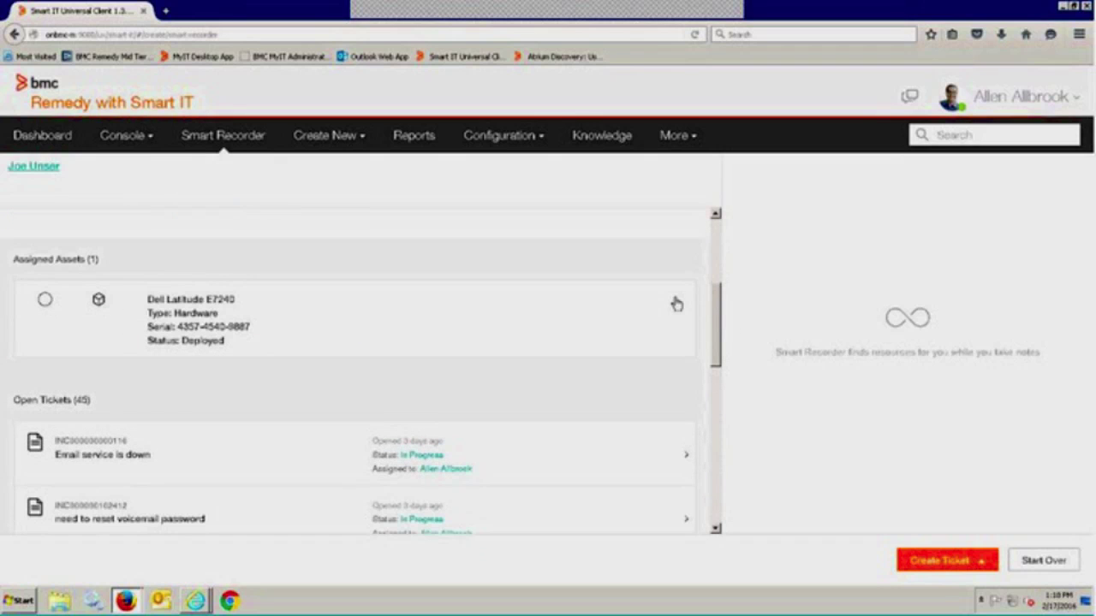
pyautogui.moveTo(720, 322); pyautogui.dragTo(718, 236)
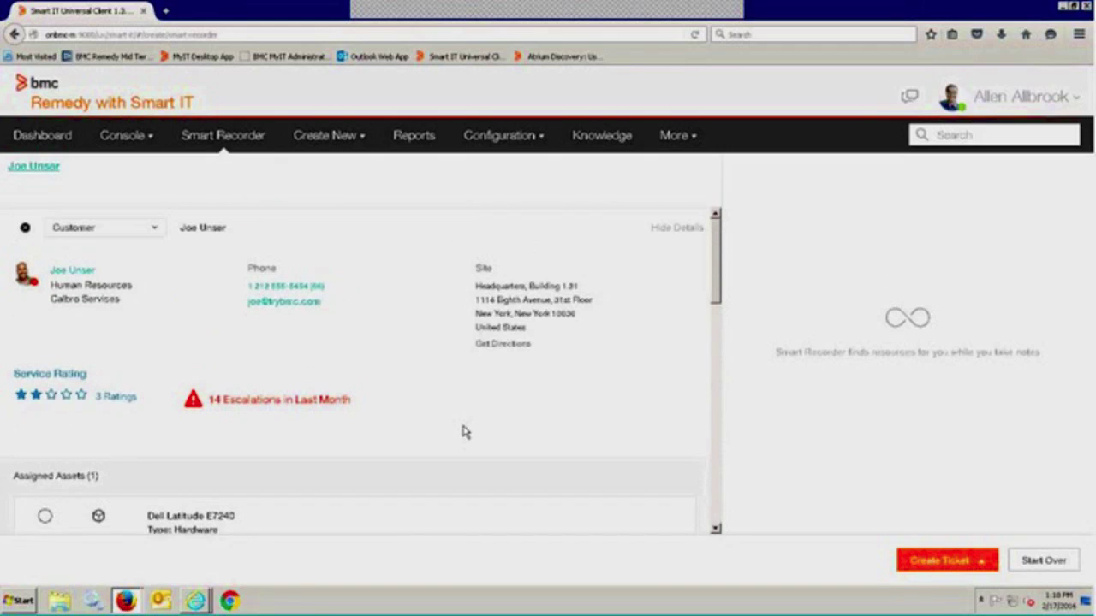
pyautogui.click(75, 168)
# Step: Add 'employee' to the note and review the suggested Templates, Knowledge and Recommended Tickets
pyautogui.write('employee')
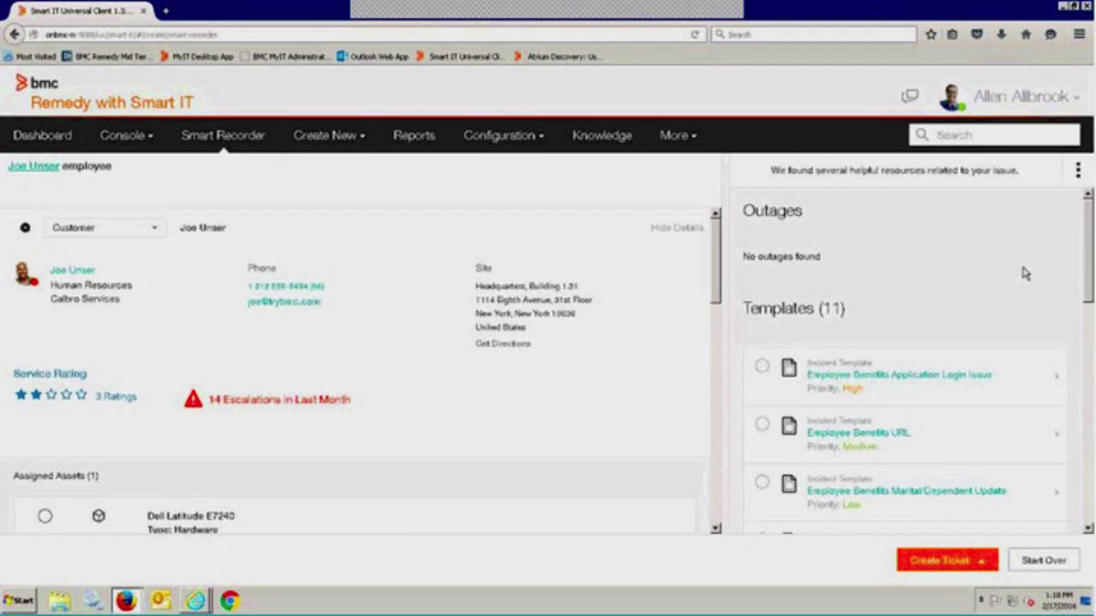
pyautogui.moveTo(1086, 258)
pyautogui.mouseDown()
pyautogui.moveTo(1086, 332)
pyautogui.moveTo(1087, 276)
pyautogui.mouseUp()
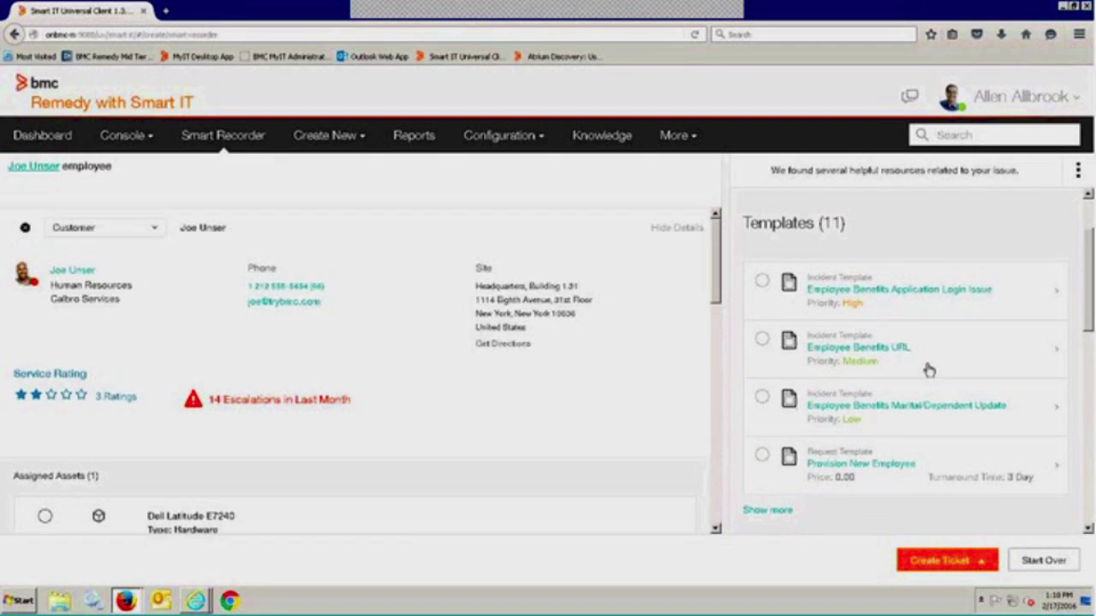
pyautogui.moveTo(1087, 301); pyautogui.dragTo(1089, 374)
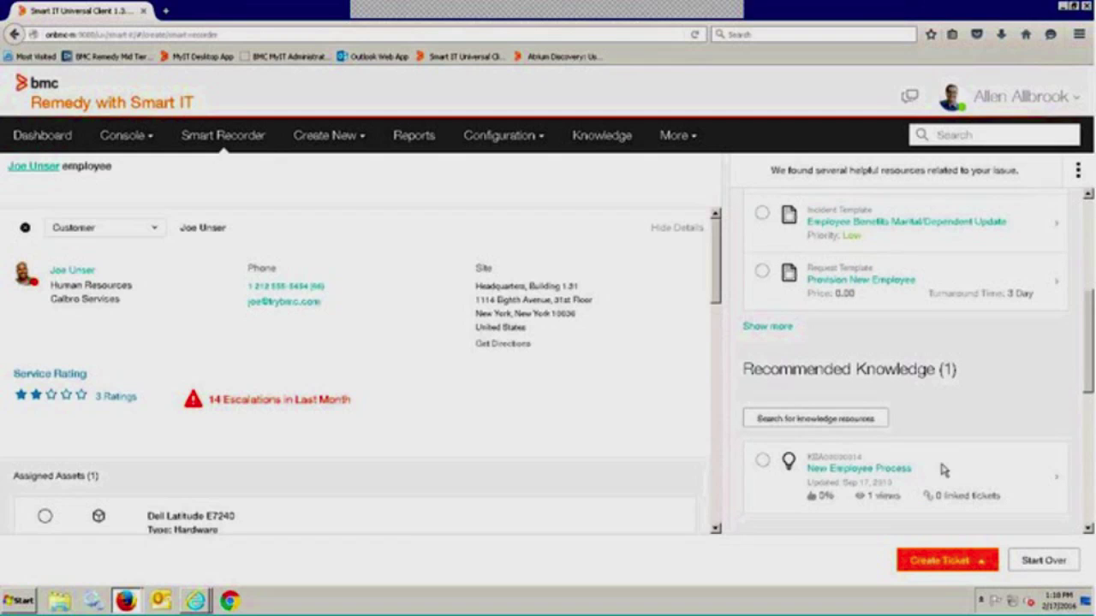
pyautogui.scroll(-2, 953, 465)
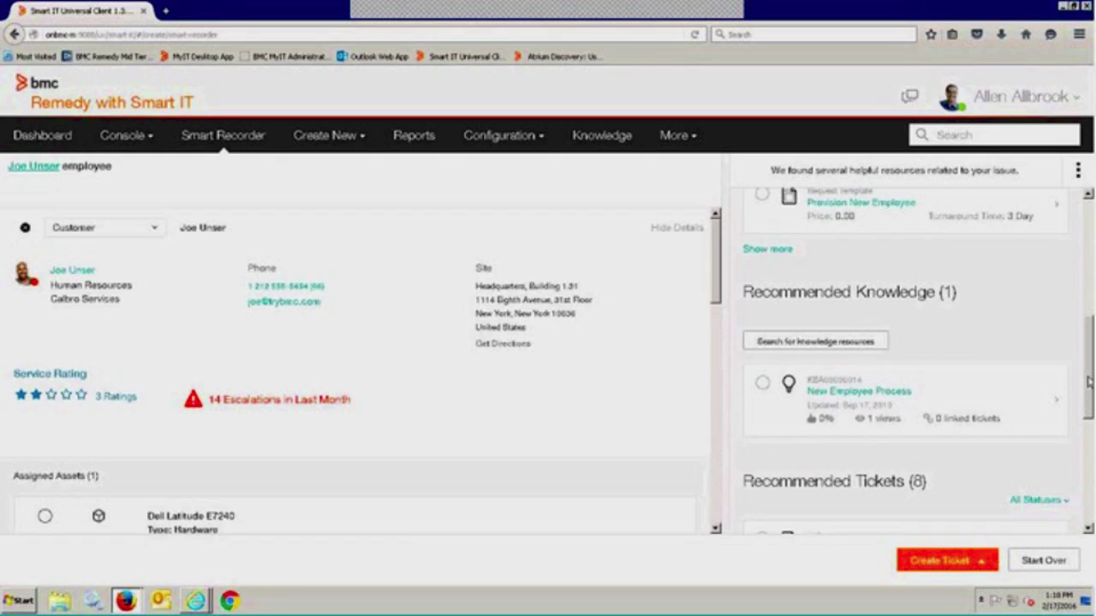
pyautogui.moveTo(1089, 374); pyautogui.dragTo(1091, 439)
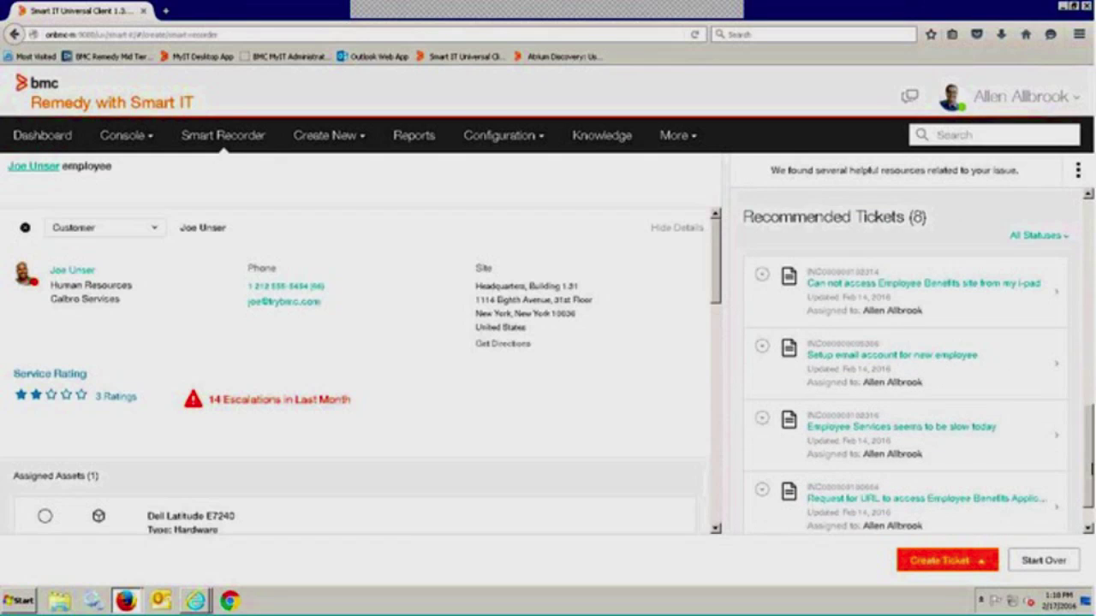
pyautogui.scroll(-1, 907, 369)
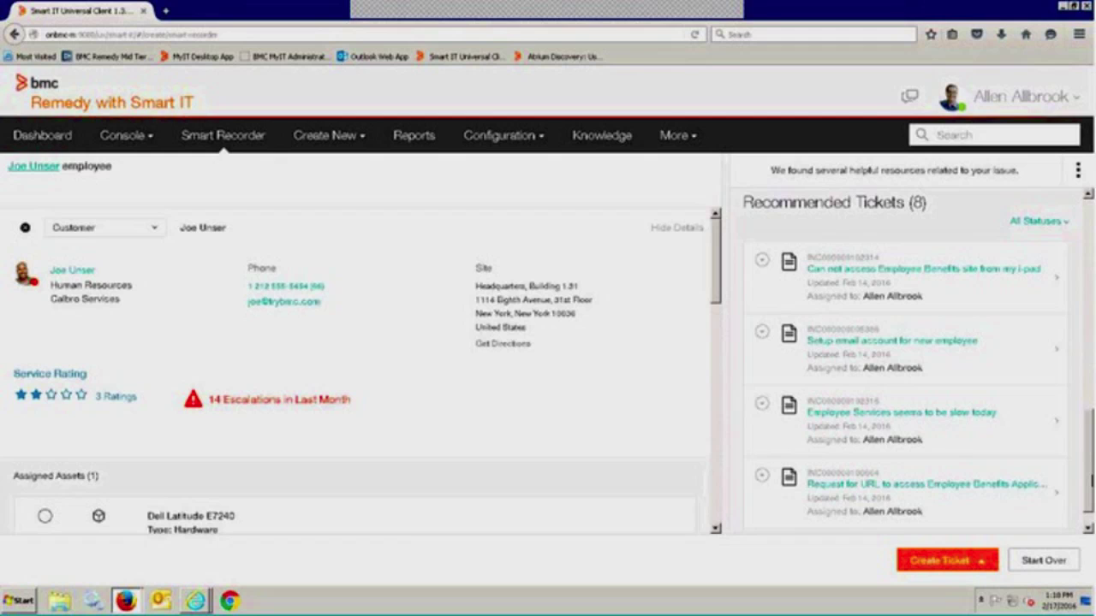
pyautogui.moveTo(1089, 451); pyautogui.dragTo(1090, 241)
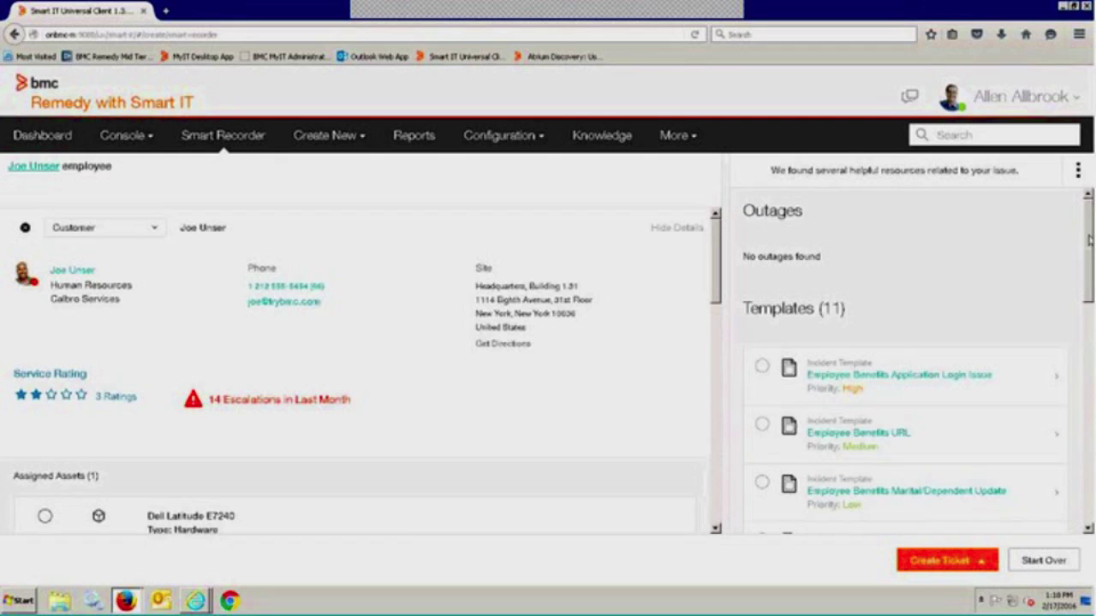
# Step: Draft an incident from the Employee Benefits Application Login Issue template and Confirm + Save it
pyautogui.click(762, 367)
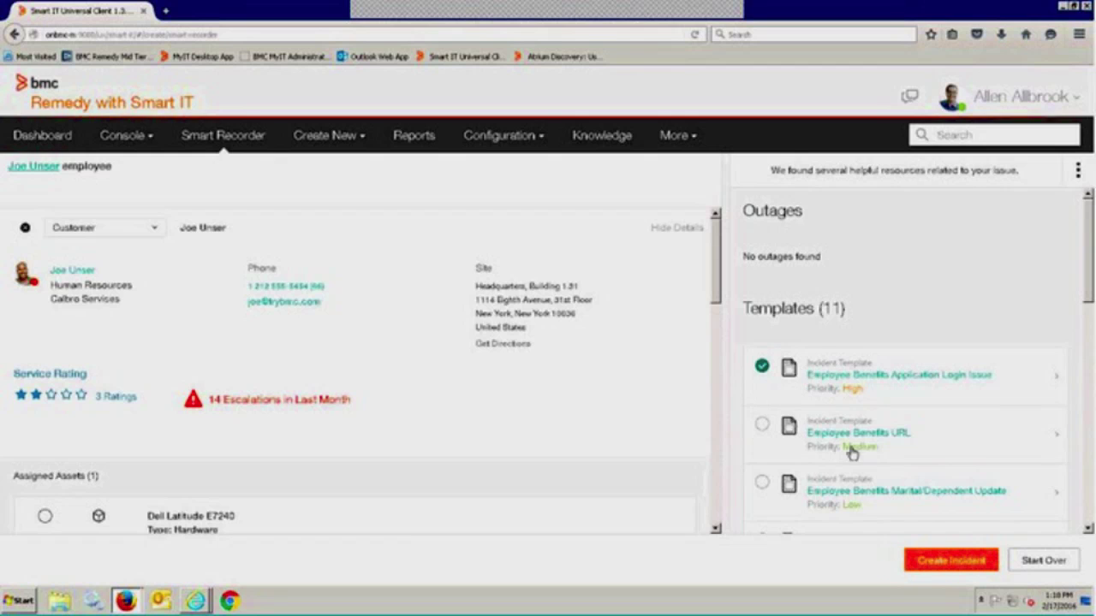
pyautogui.click(962, 562)
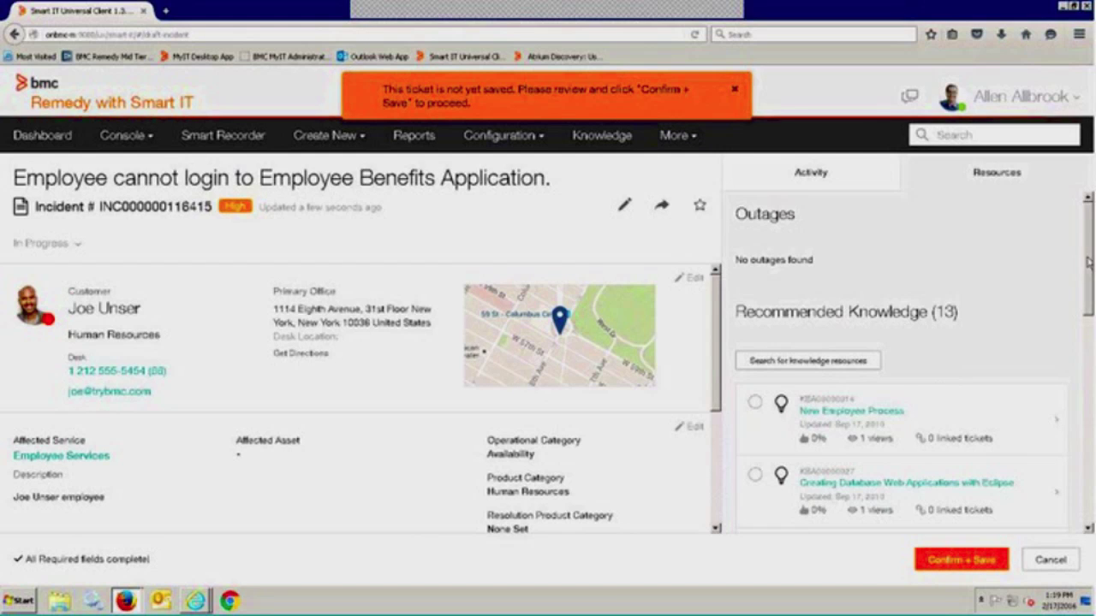
pyautogui.scroll(-1, 899, 369)
pyautogui.scroll(-2, 899, 368)
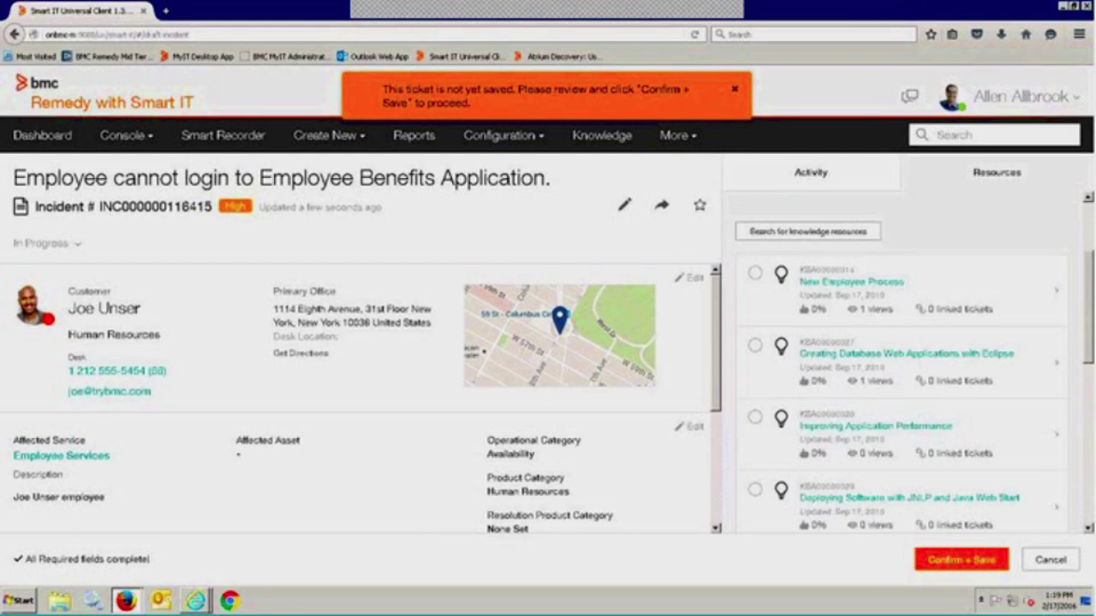
pyautogui.click(962, 561)
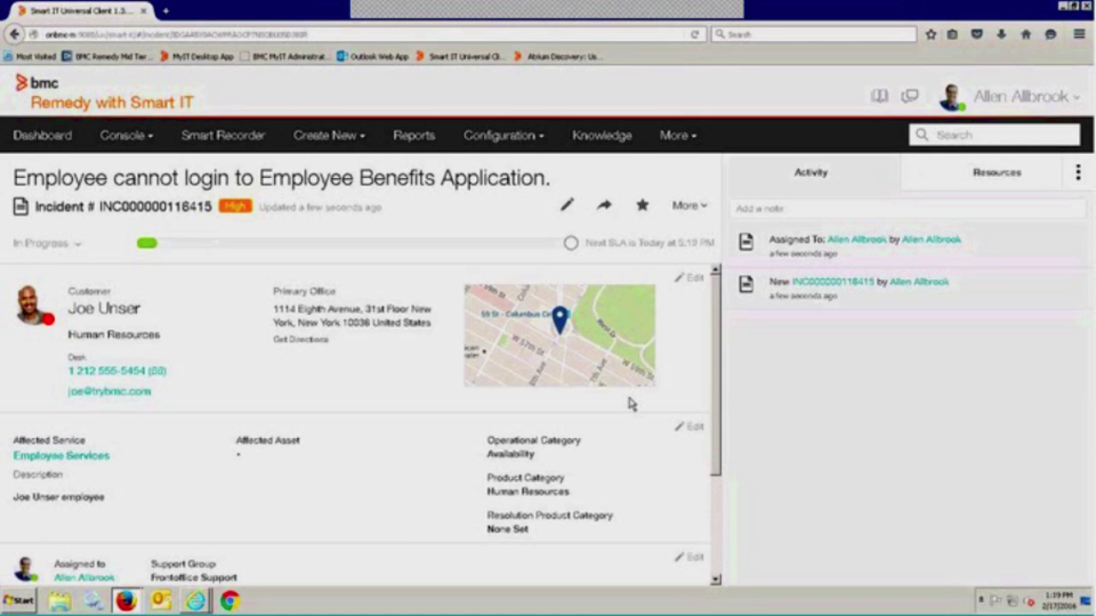
# Step: Show the Activity feed's filter options for assignment updates, notes, SLA alerts and tasks
pyautogui.click(1079, 180)
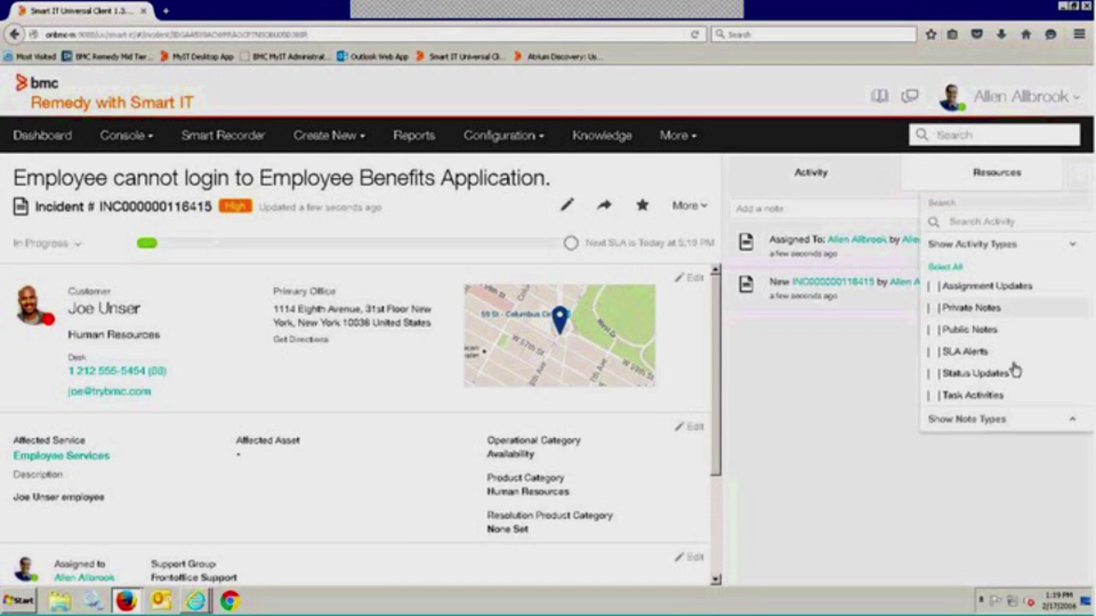
pyautogui.click(841, 186)
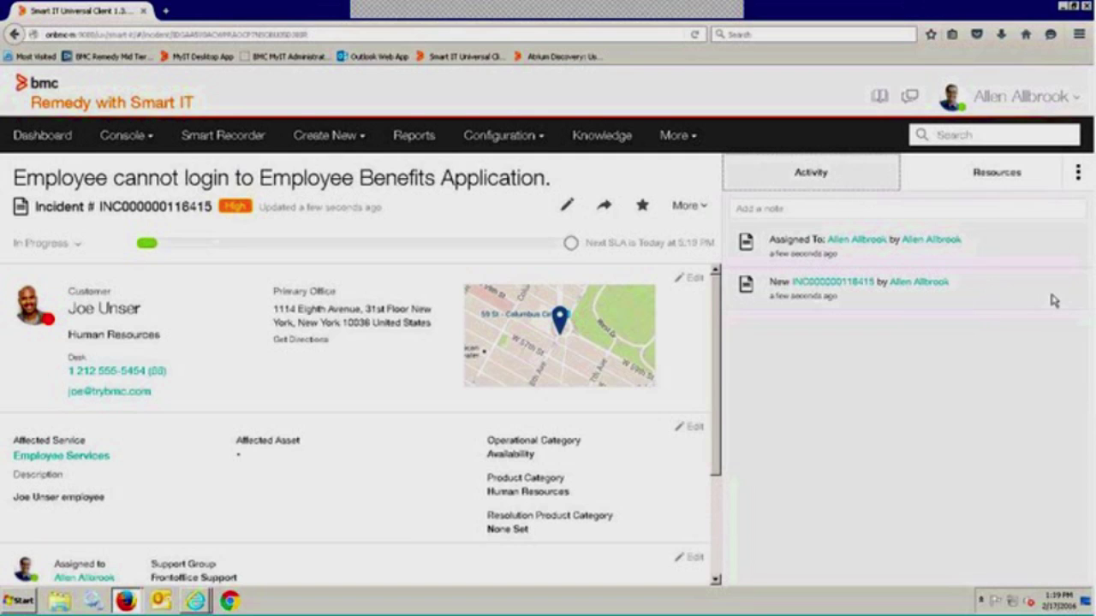
pyautogui.click(1077, 180)
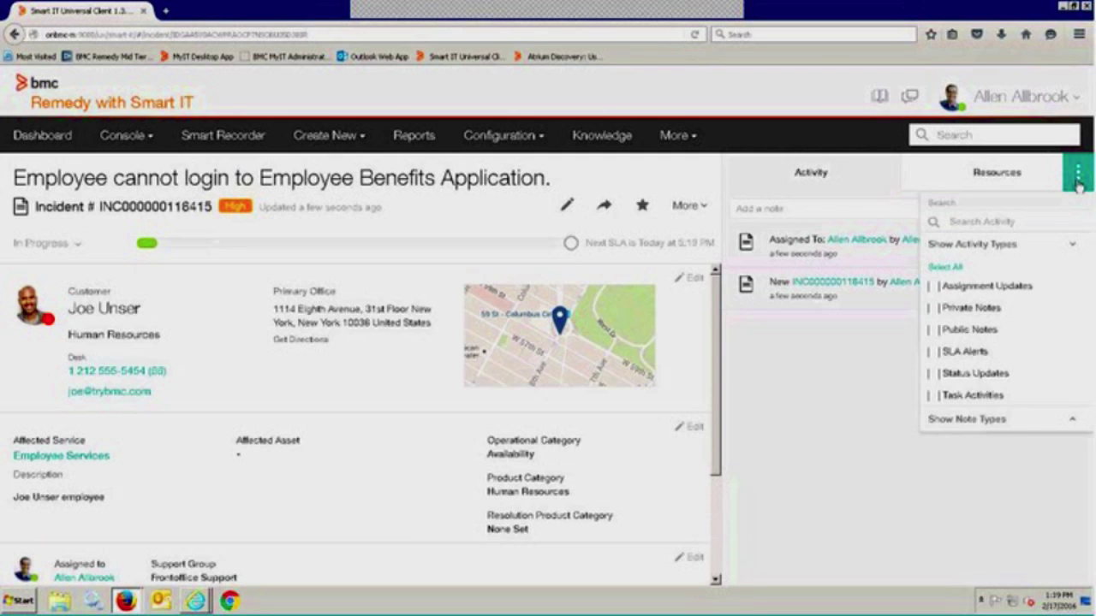